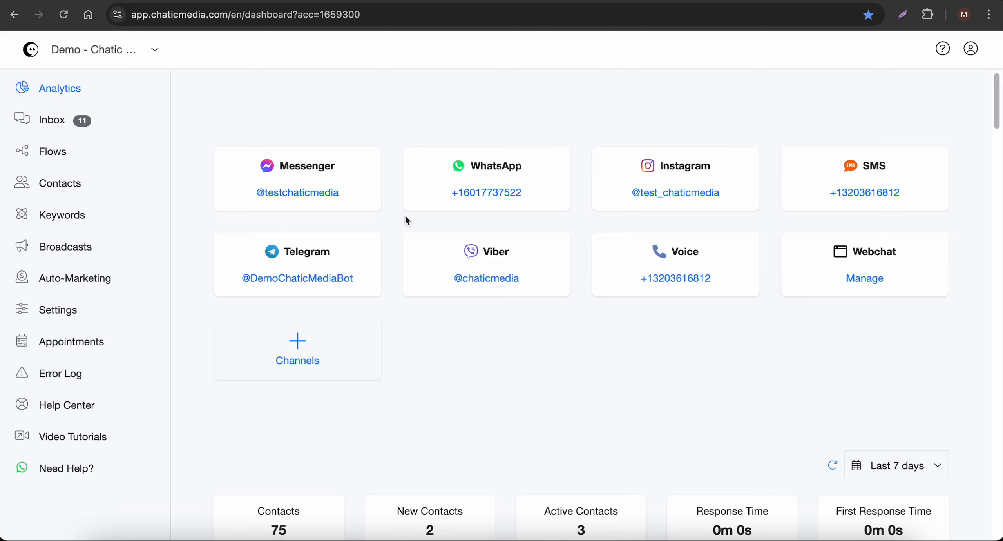
# Open the Google Sheets integration's Manage spreadsheets page in a new tab, reaching the blank spreadsheet
pyautogui.click(65, 312)
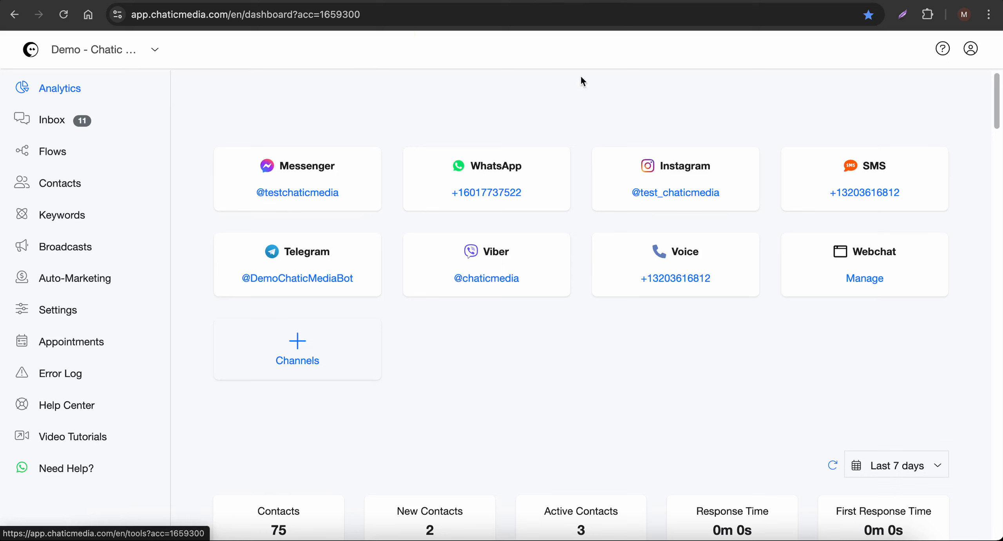
pyautogui.click(448, 155)
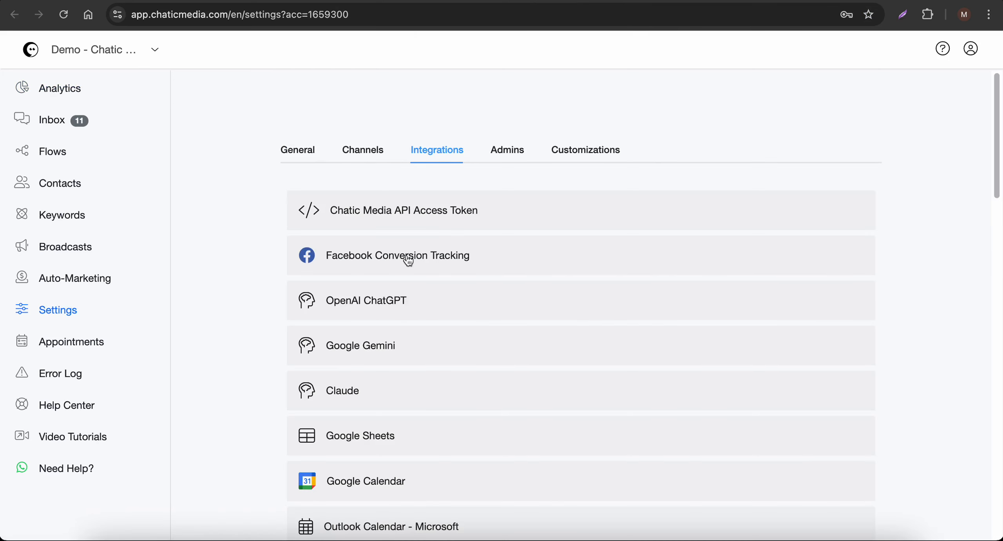
pyautogui.scroll(-3, 405, 257)
pyautogui.click(399, 342)
pyautogui.scroll(-2, 401, 337)
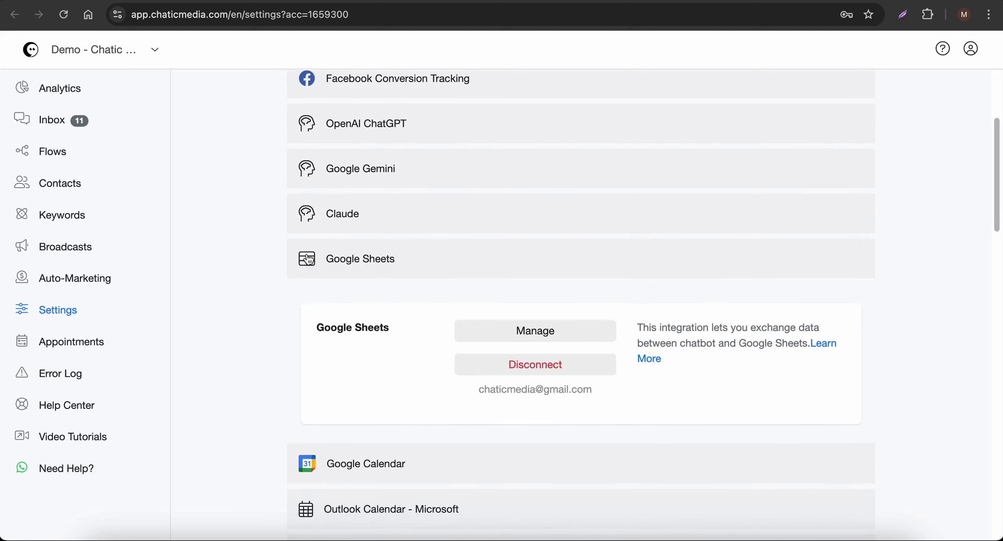
pyautogui.rightClick(530, 332)
pyautogui.click(553, 338)
pyautogui.click(674, 1)
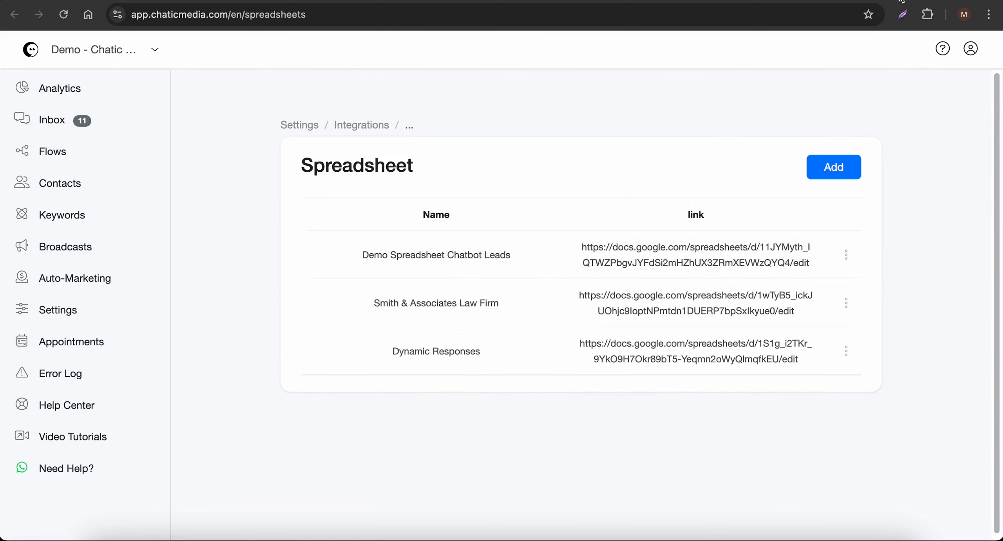
pyautogui.click(851, 1)
# Change the 'Untitled spreadsheet' title to 'Google Sheets AI Chatbot'
pyautogui.click(247, 278)
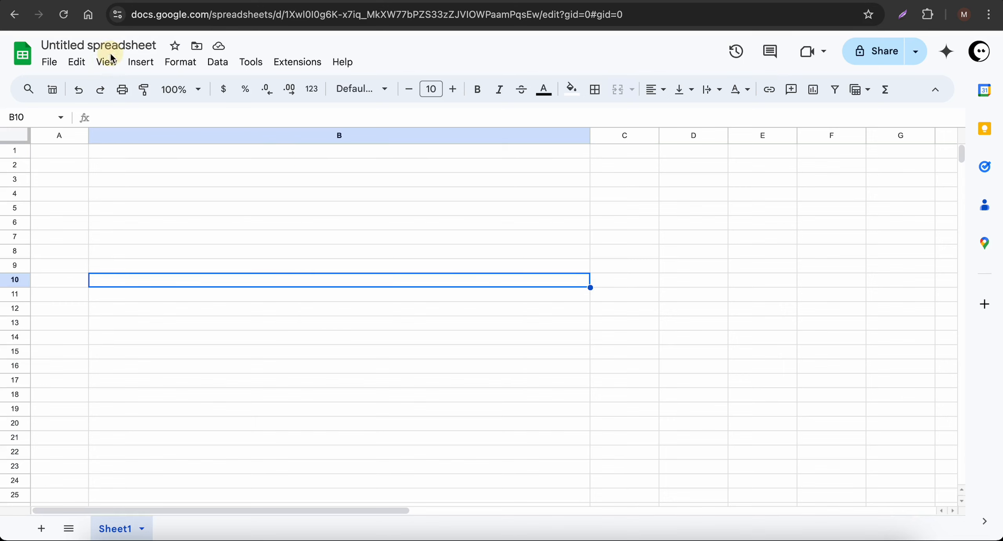
pyautogui.click(135, 45)
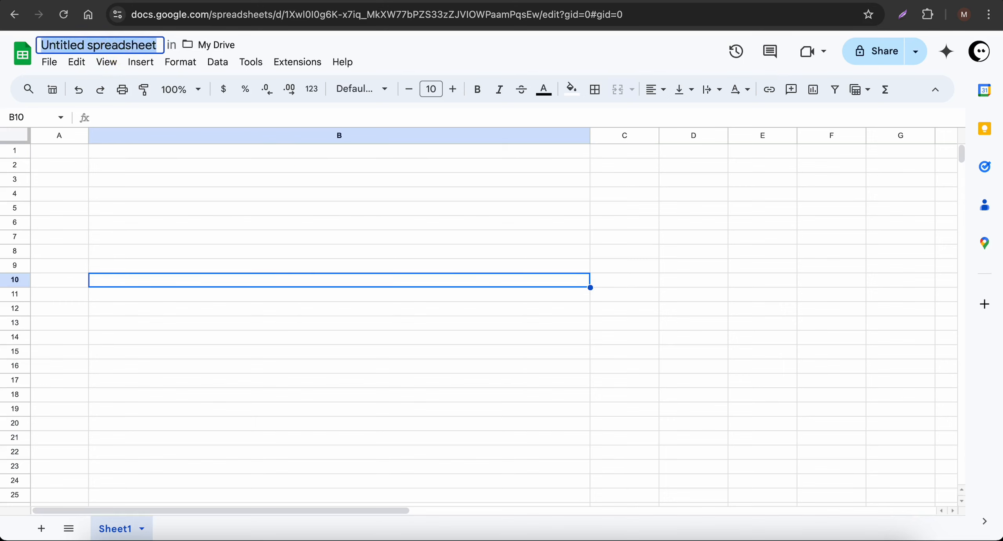
pyautogui.write('Google Sheets')
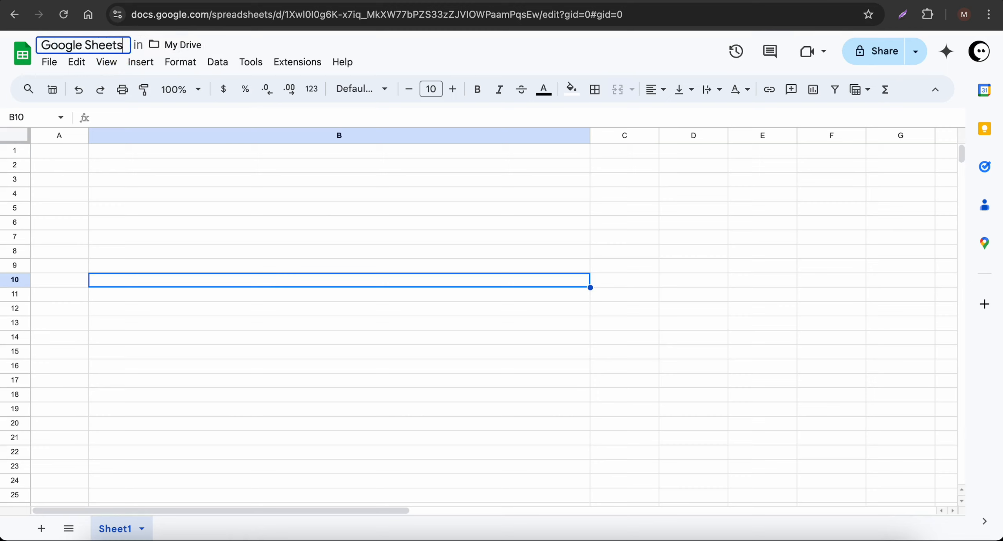
pyautogui.write(' AI Chatbot')
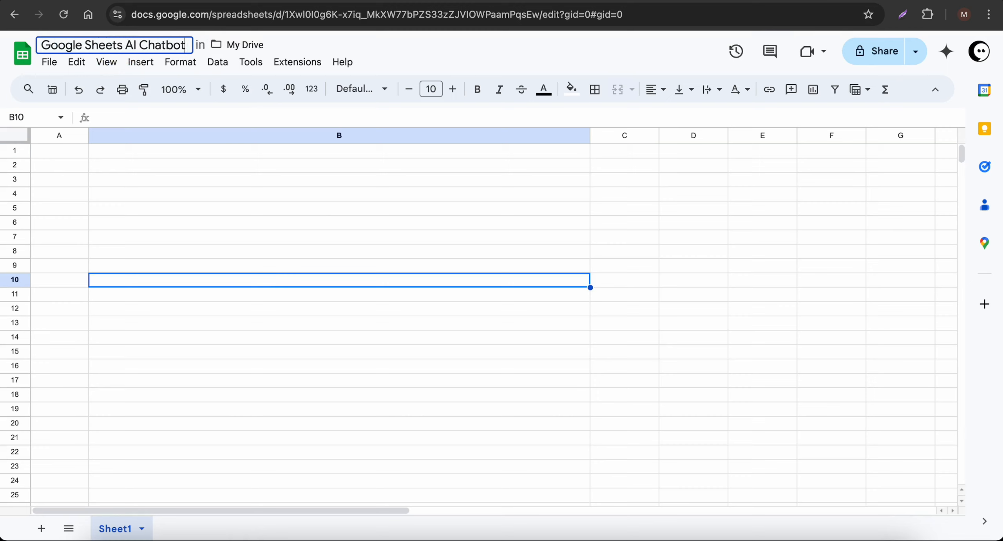
pyautogui.hotkey('ctrl', 'a')
pyautogui.click(241, 177)
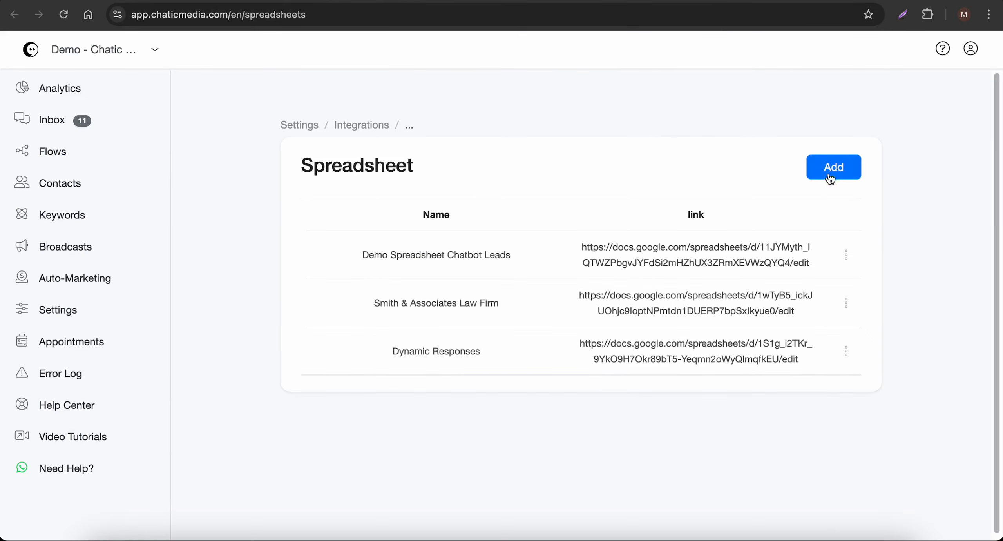
# Add a linked spreadsheet named 'Google Sheets AI Chatbot' using the sheet's copied URL
pyautogui.click(830, 178)
pyautogui.click(412, 139)
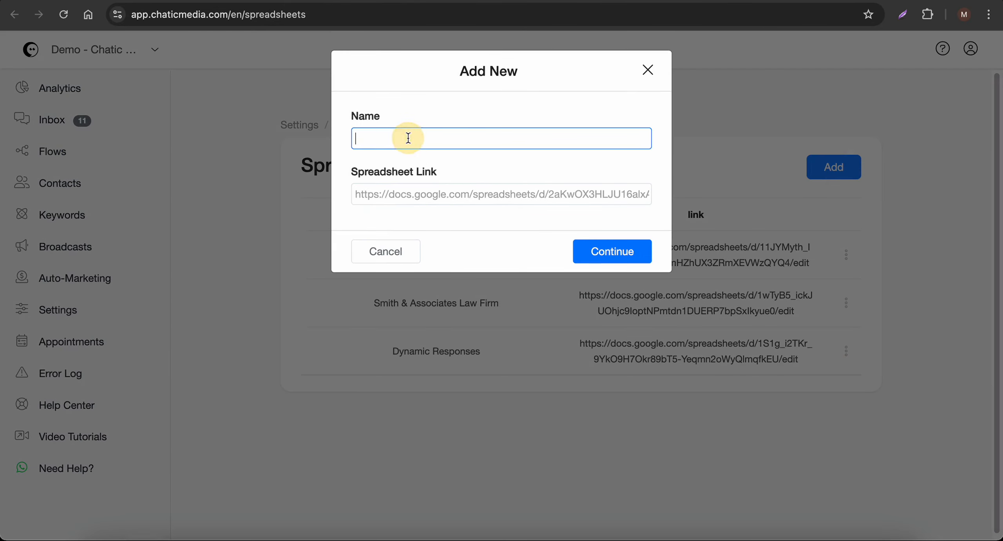
pyautogui.write('Google Sheets AI Chatbot')
pyautogui.press('super+Tab')
pyautogui.click(414, 18)
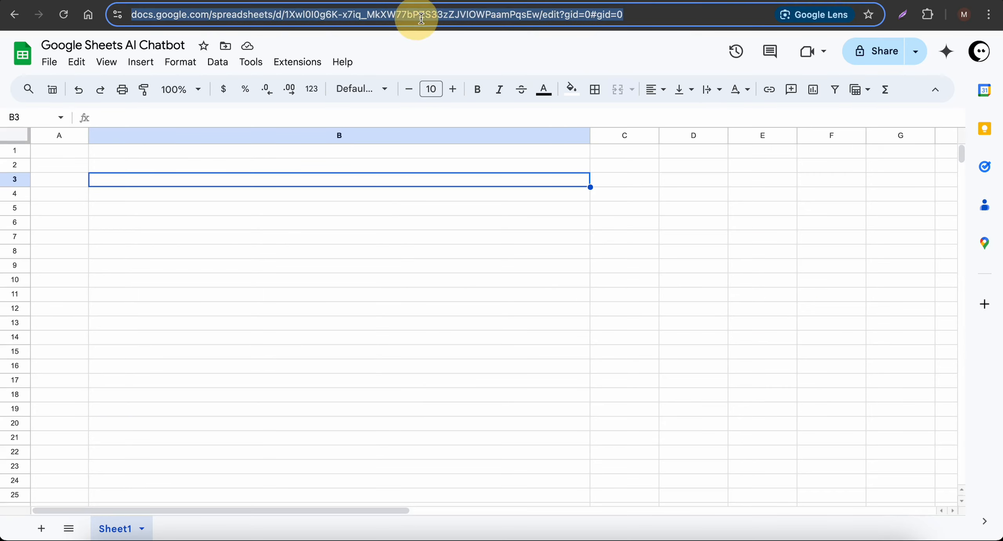
pyautogui.press('super+Tab')
pyautogui.click(439, 196)
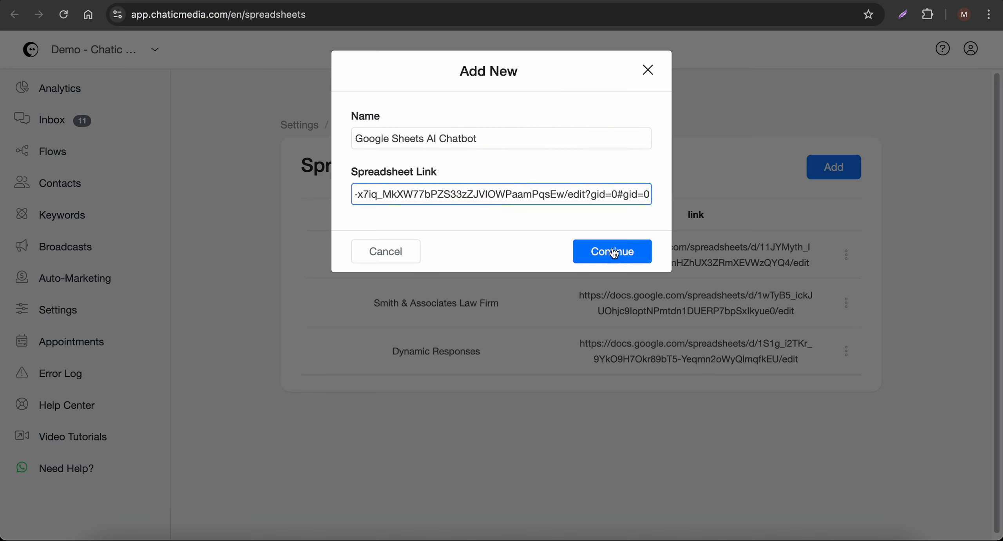
pyautogui.click(612, 251)
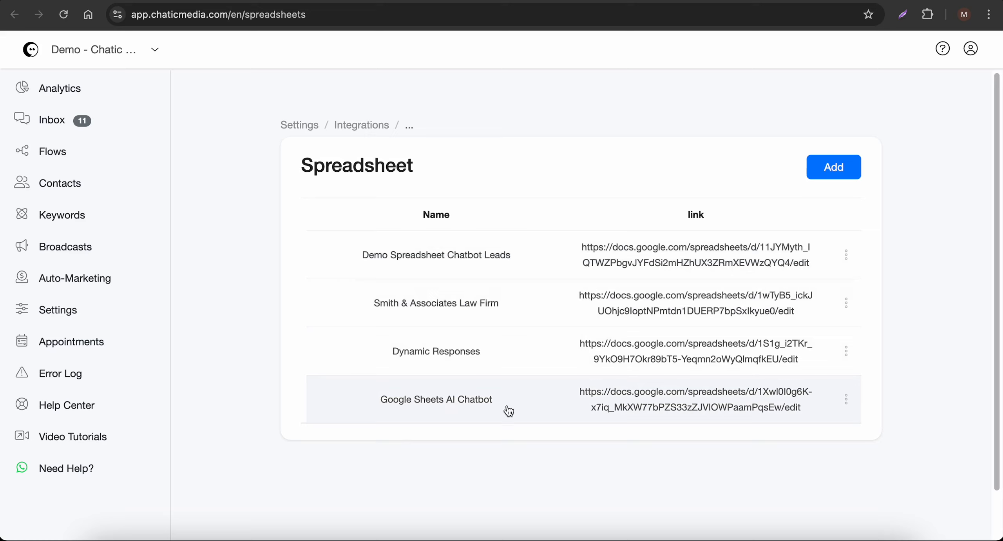
# Go to Flows > Custom Fields and start a new custom field entry
pyautogui.click(61, 155)
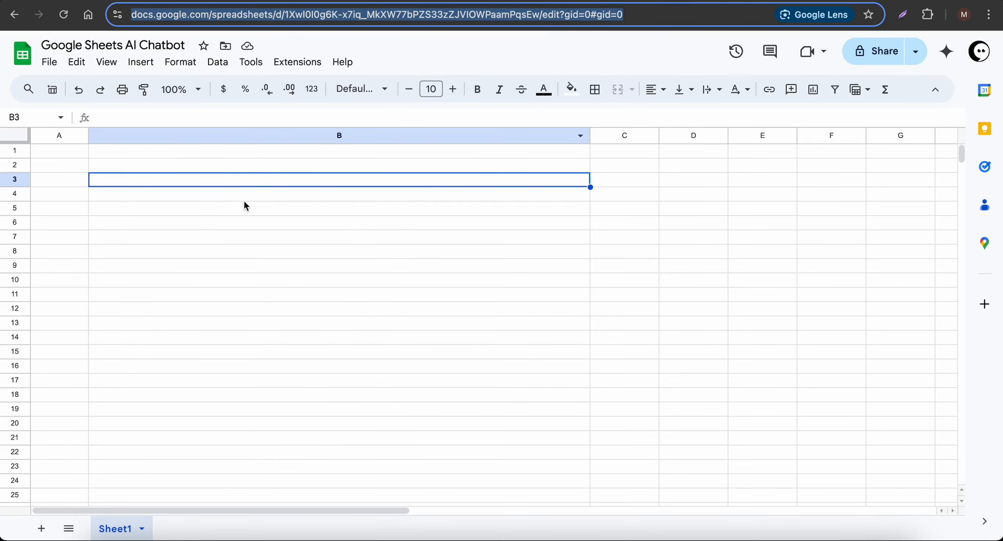
pyautogui.click(152, 156)
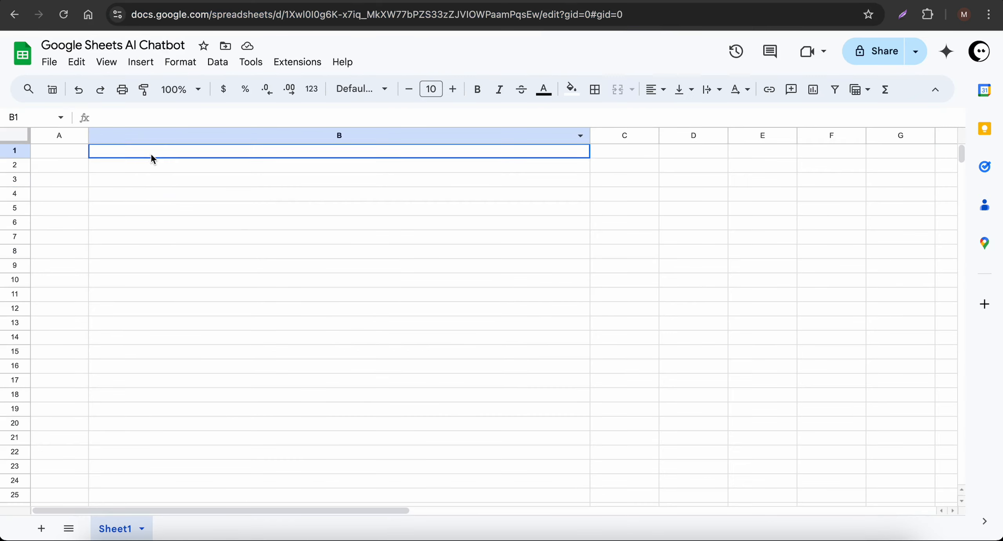
pyautogui.doubleClick(152, 157)
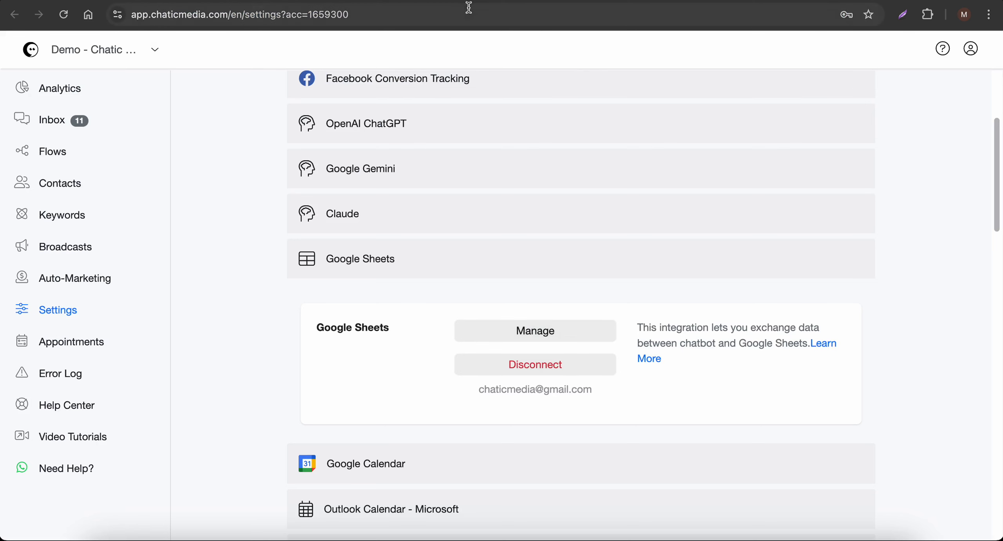
pyautogui.click(484, 1)
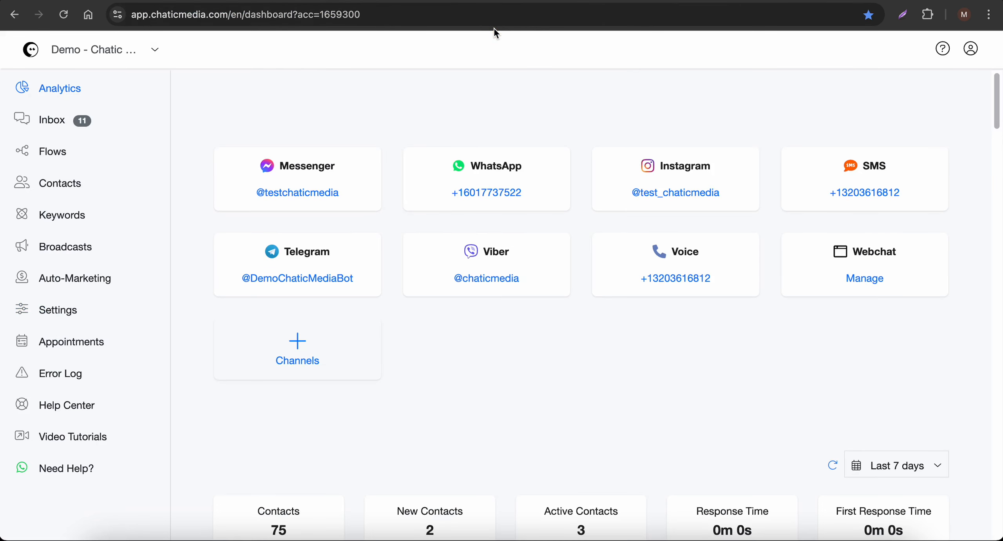
pyautogui.click(720, 0)
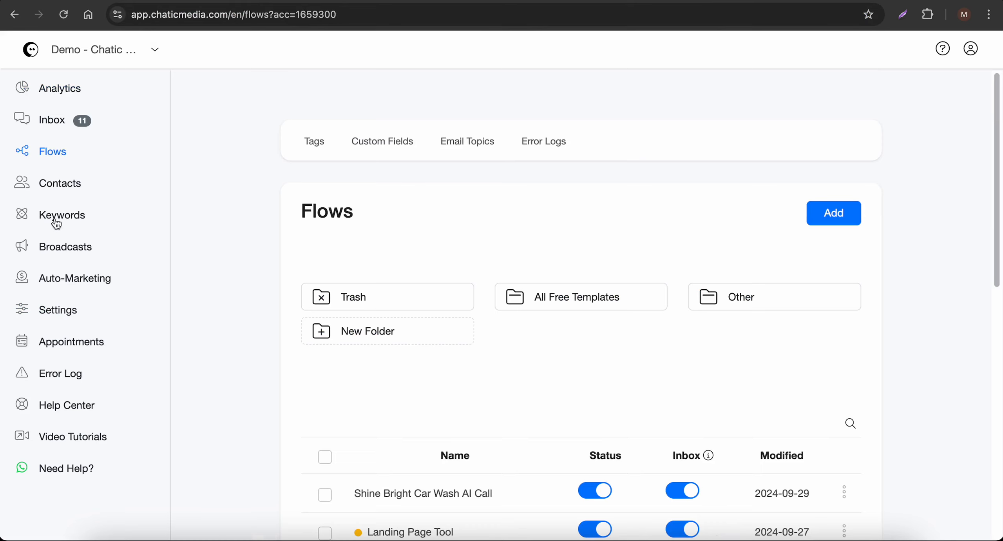
pyautogui.click(396, 148)
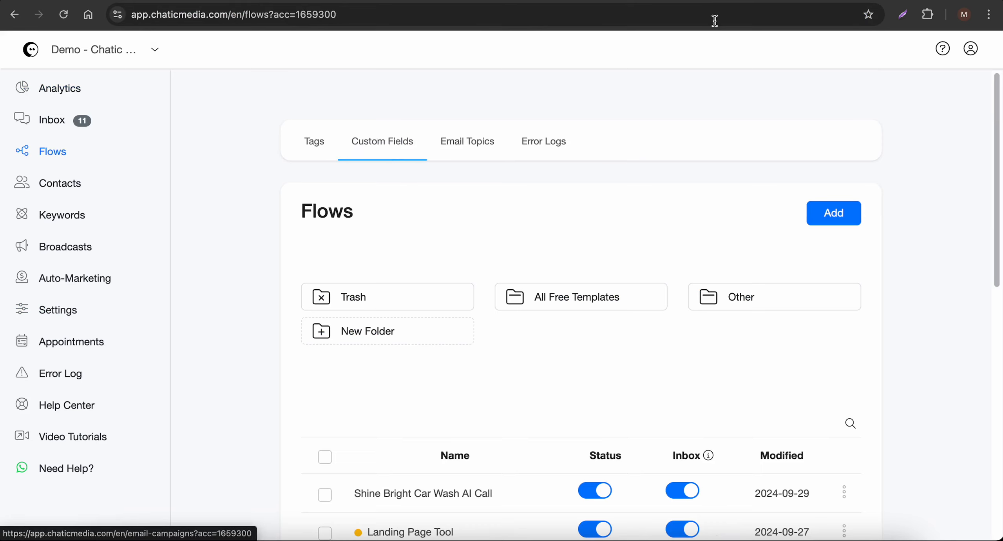
pyautogui.click(840, 230)
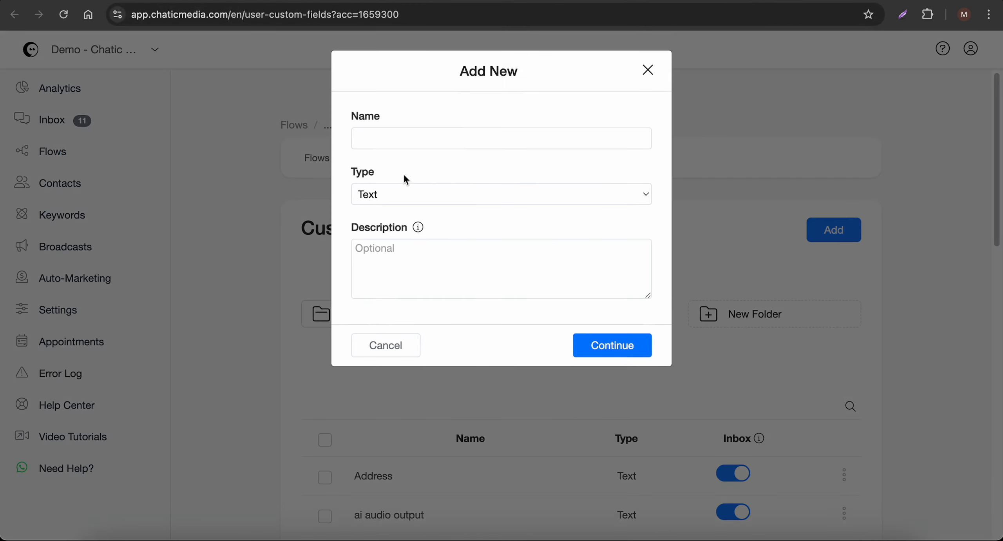
# Name the new custom field knowledge_base, keep its type as Text, and save it
pyautogui.click(404, 141)
pyautogui.write('kn')
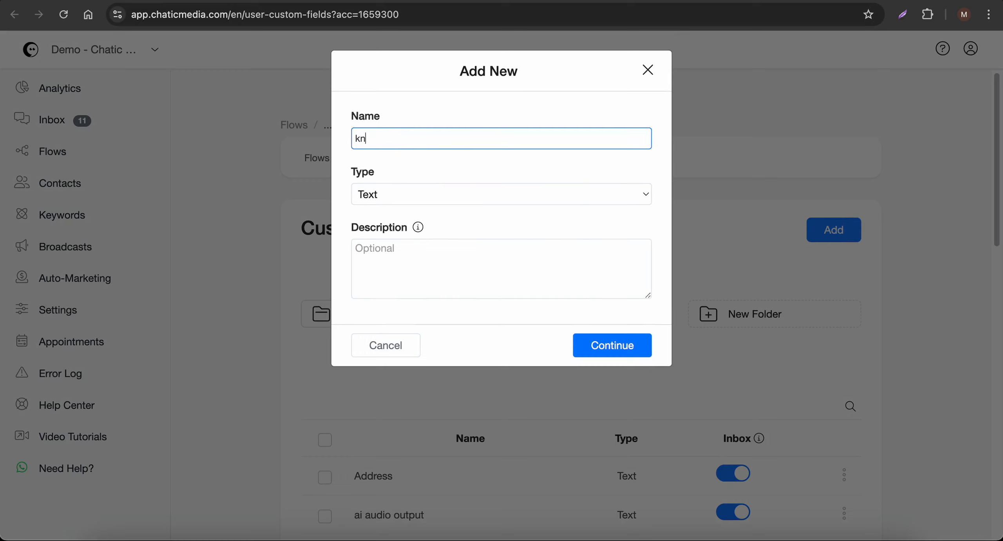
pyautogui.write('owledge_base')
pyautogui.moveTo(452, 141); pyautogui.dragTo(291, 135)
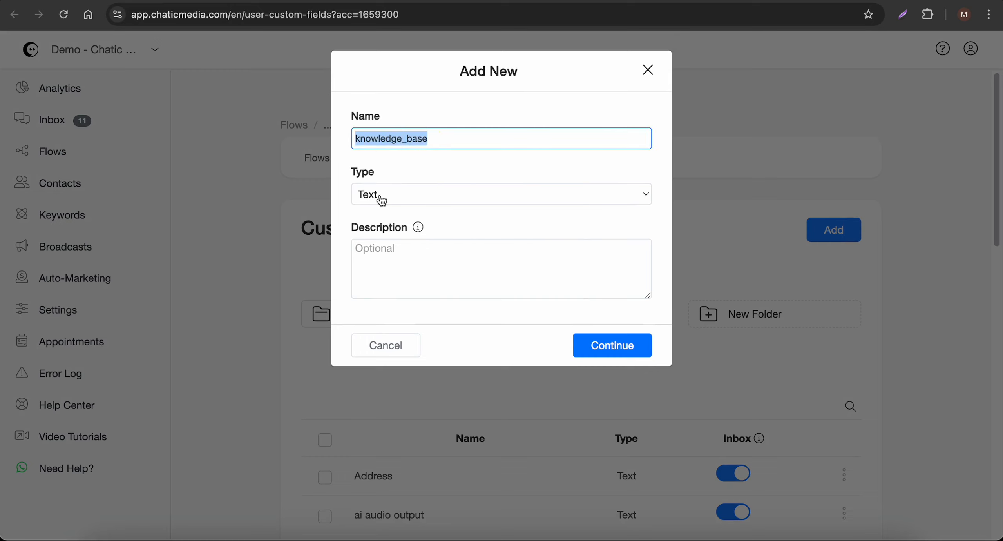
pyautogui.click(629, 349)
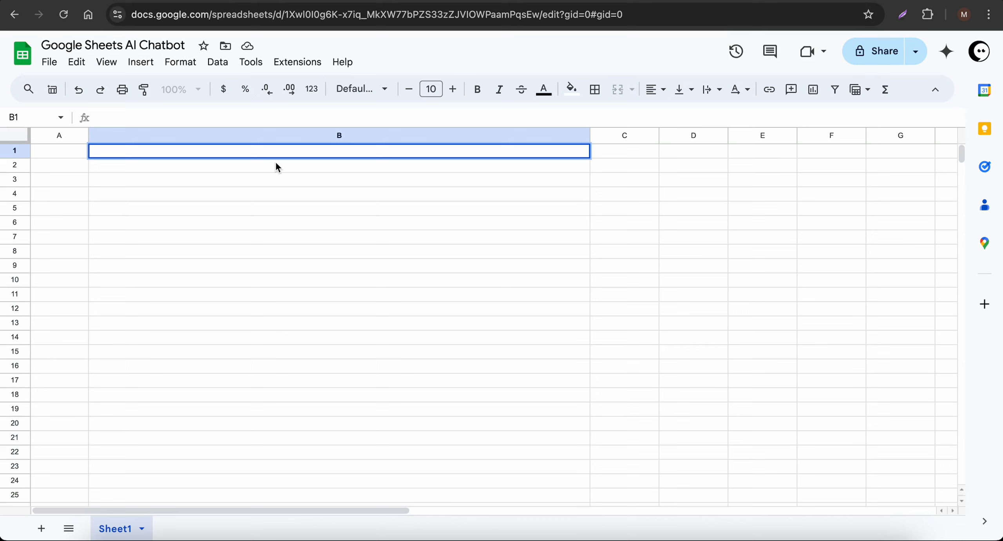
# Enter the header ID in cell A1 and the value 1 in A2
pyautogui.click(318, 237)
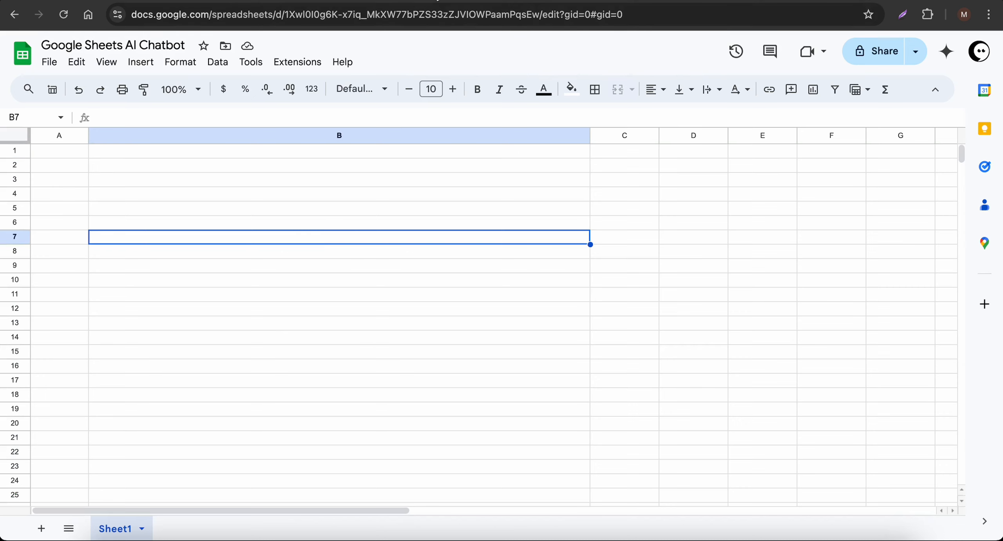
pyautogui.click(435, 0)
pyautogui.click(290, 1)
pyautogui.click(74, 152)
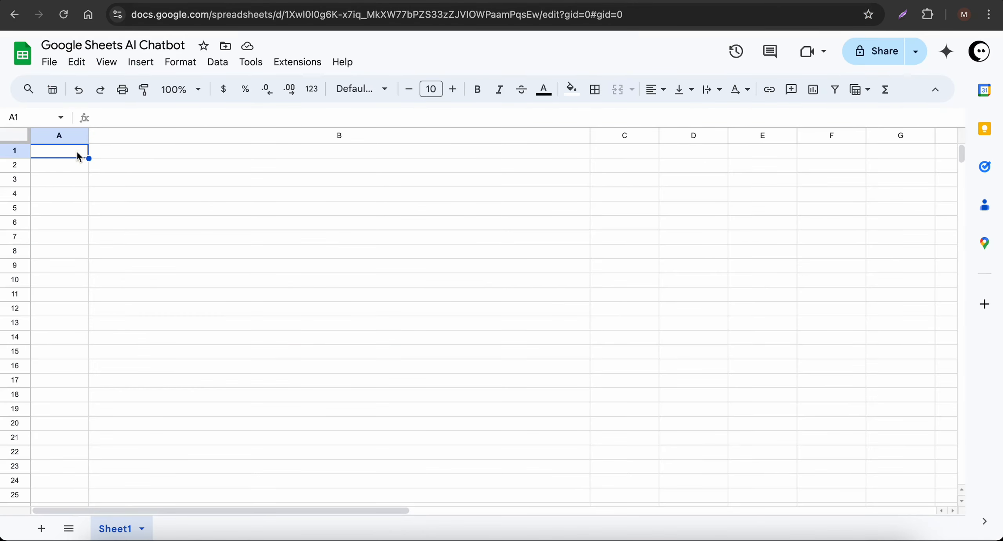
pyautogui.write('ID')
pyautogui.press('Return')
pyautogui.write('1')
pyautogui.press('Return')
# Add the header CHATBOT DATA in cell B1
pyautogui.press('Up')
pyautogui.press('Up')
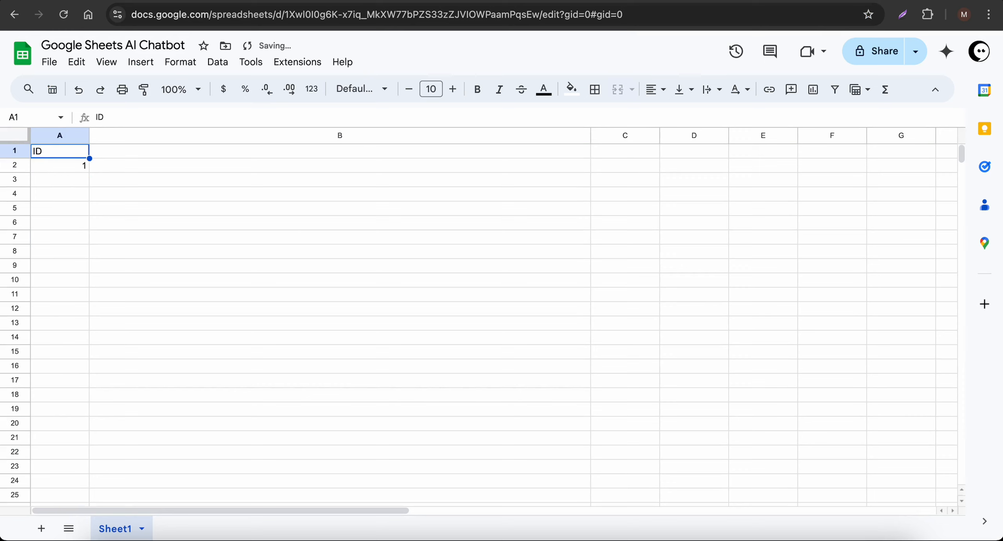
pyautogui.press('Right')
pyautogui.write('CHAT')
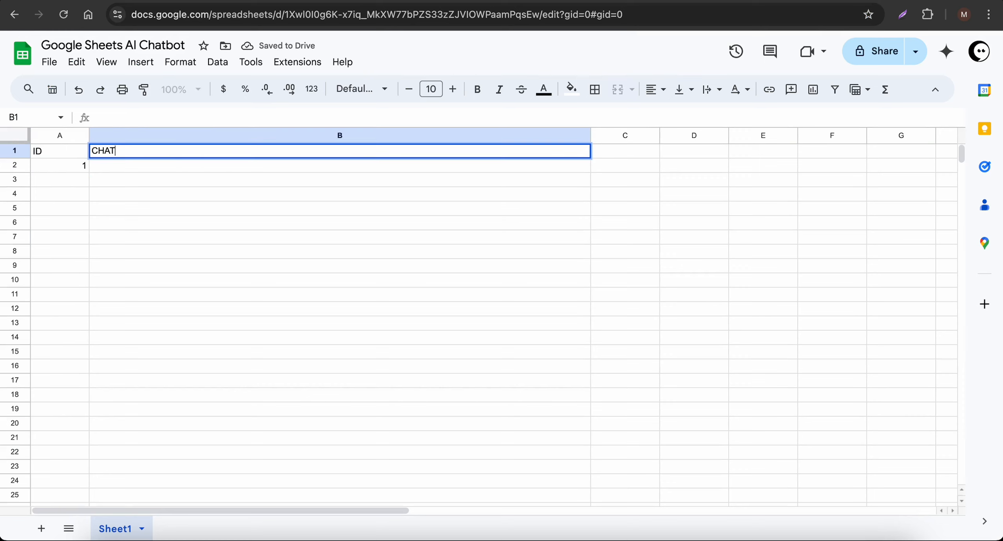
pyautogui.write('BOT DATA')
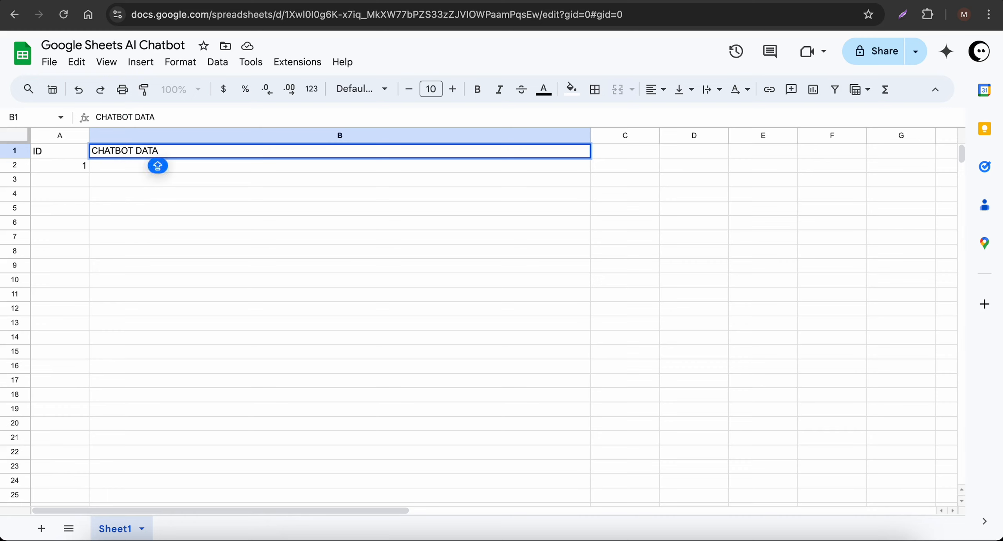
pyautogui.click(155, 164)
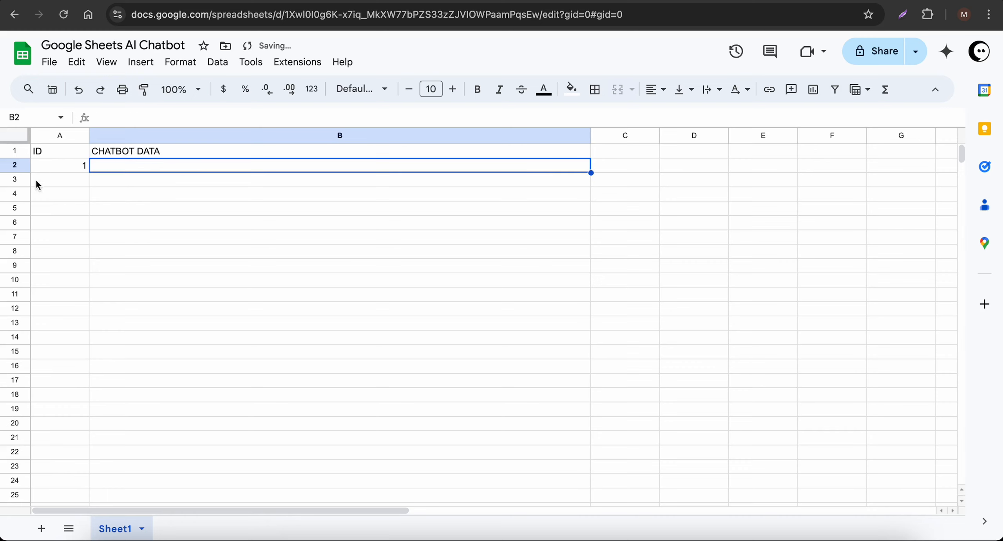
pyautogui.click(212, 226)
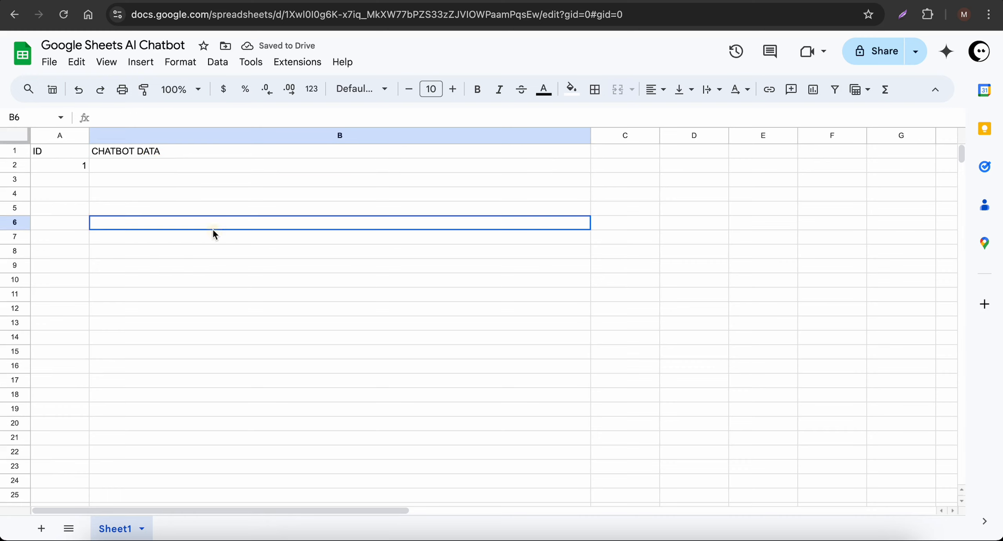
pyautogui.click(135, 165)
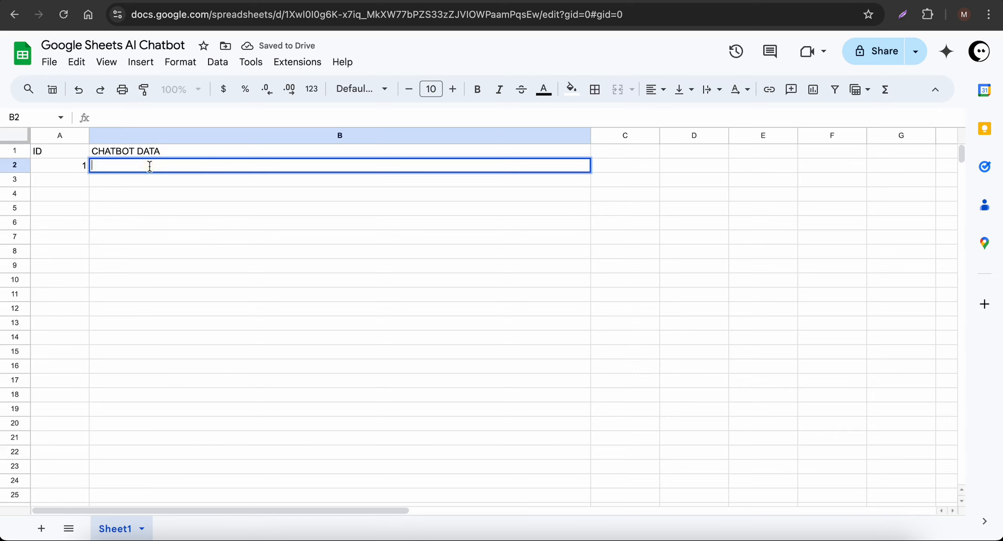
pyautogui.click(270, 237)
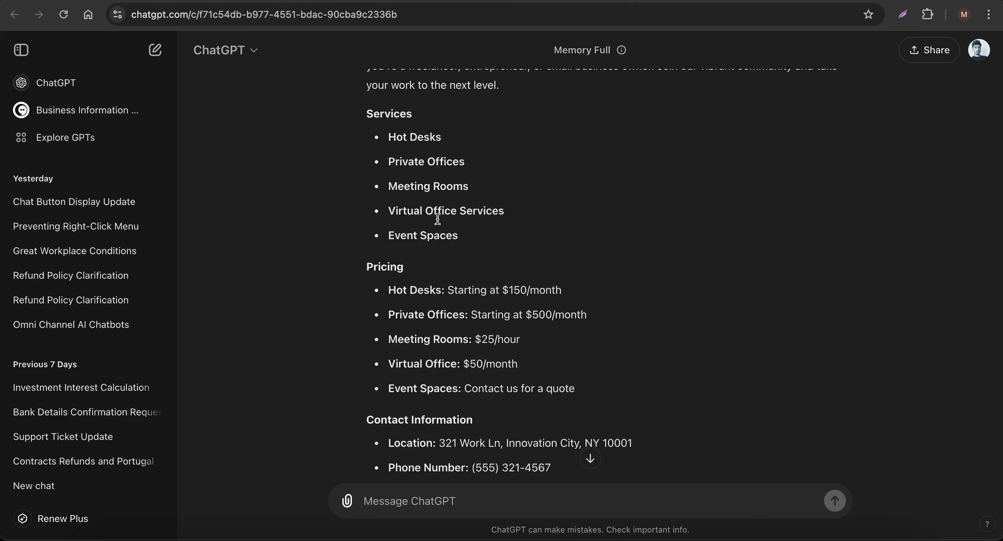
# Copy the Workspace Haven knowledge base text from ChatGPT and begin editing cell B2
pyautogui.scroll(3, 445, 235)
pyautogui.scroll(1, 445, 236)
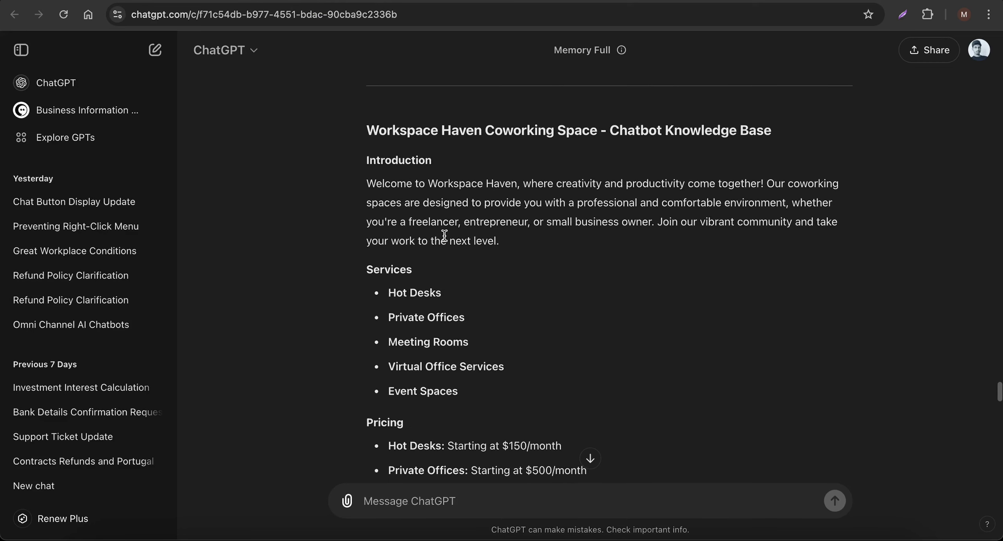
pyautogui.scroll(-1, 445, 237)
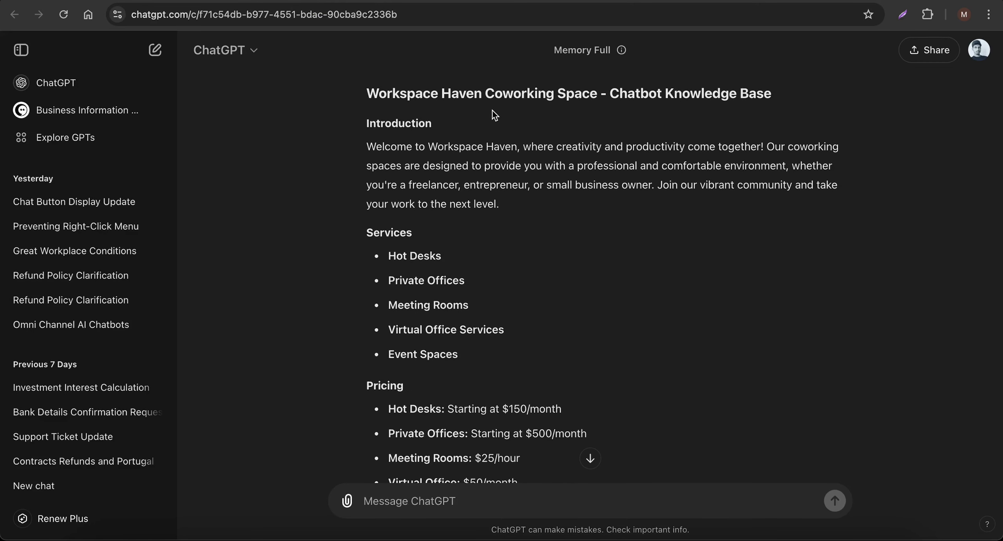
pyautogui.moveTo(373, 145); pyautogui.dragTo(716, 349)
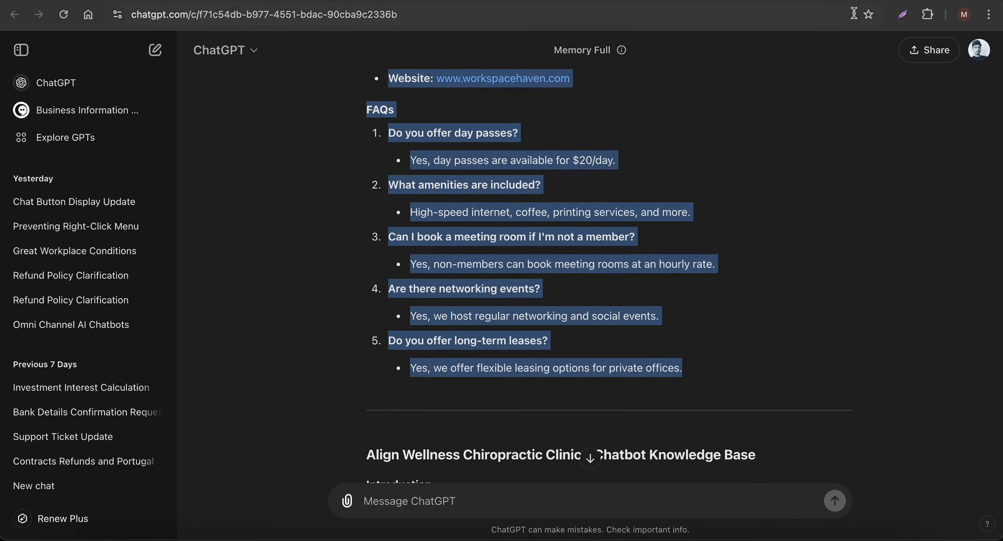
pyautogui.click(851, 1)
pyautogui.doubleClick(122, 165)
# Paste the knowledge base into B2 and widen column B to show the text
pyautogui.hotkey('ctrl', 'v')
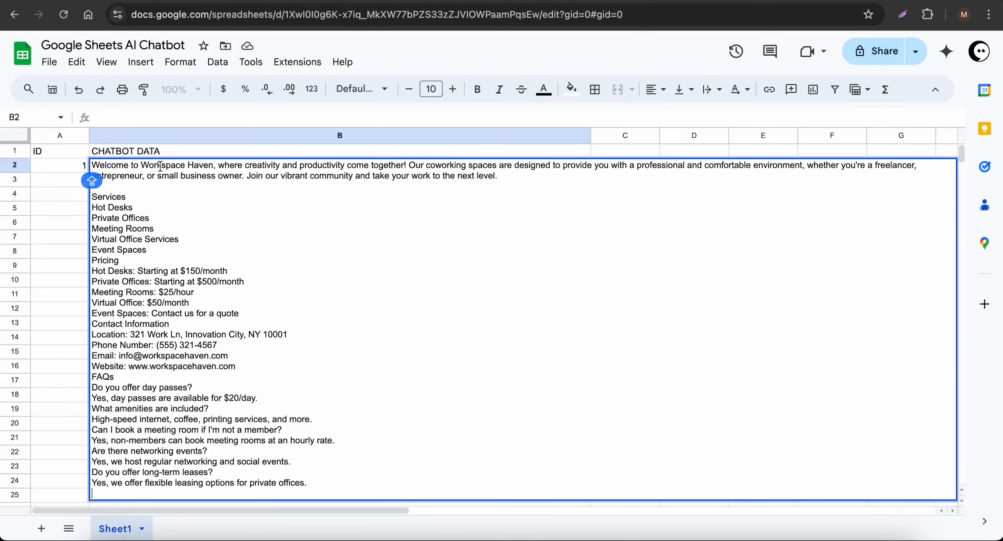
pyautogui.click(55, 352)
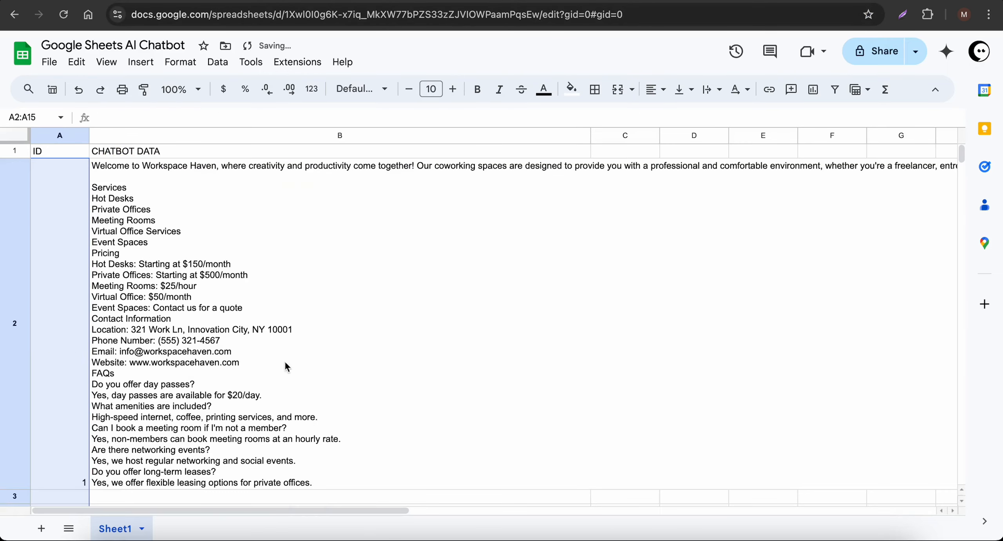
pyautogui.click(308, 359)
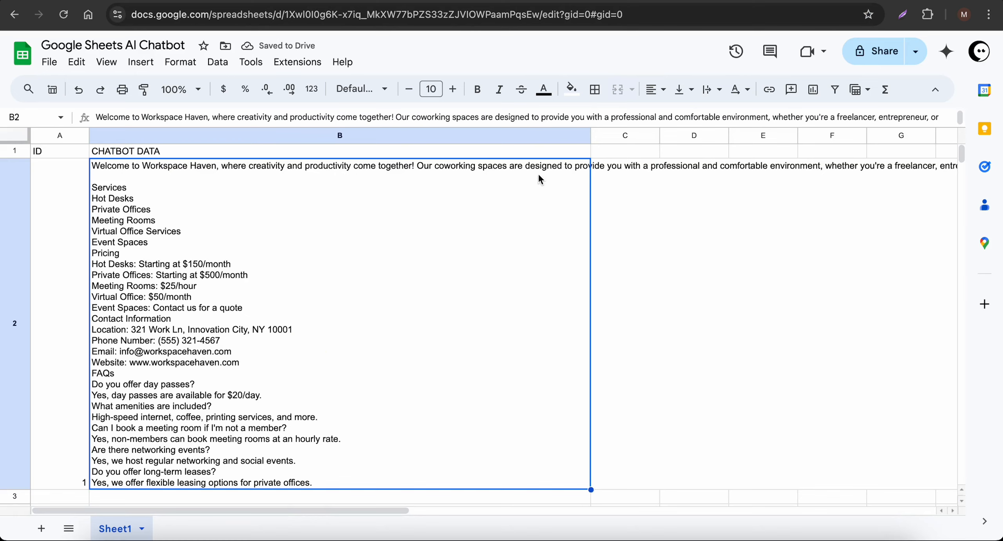
pyautogui.moveTo(592, 135); pyautogui.dragTo(803, 137)
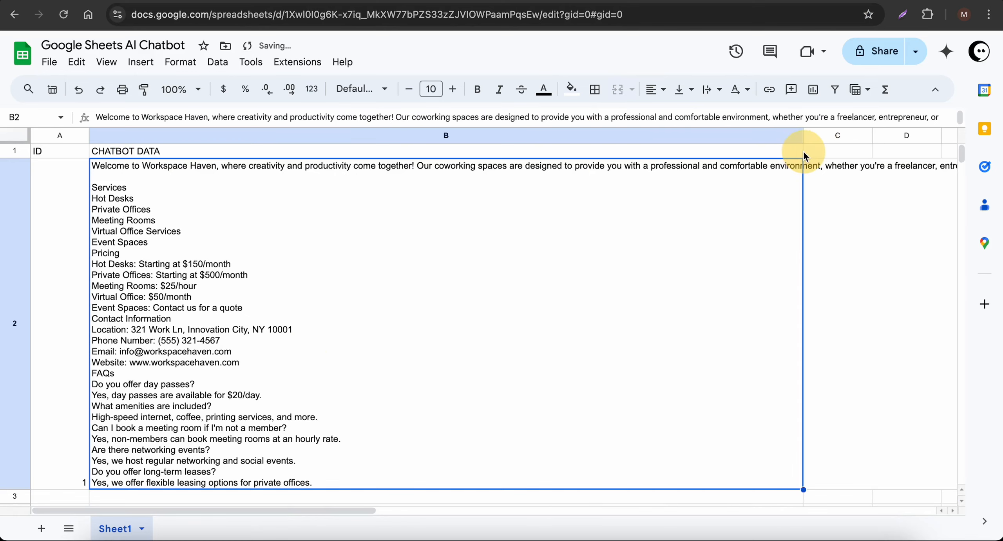
pyautogui.click(67, 262)
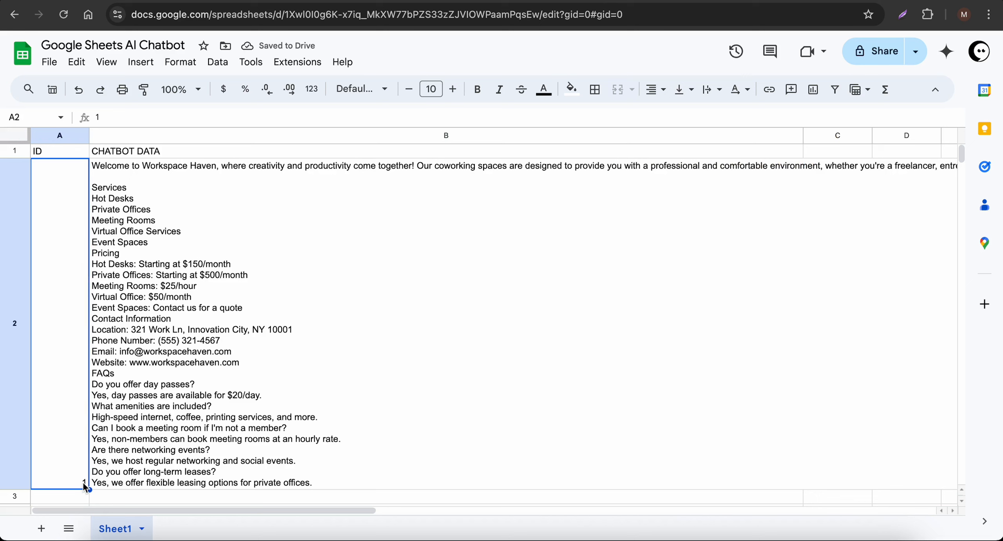
pyautogui.click(263, 444)
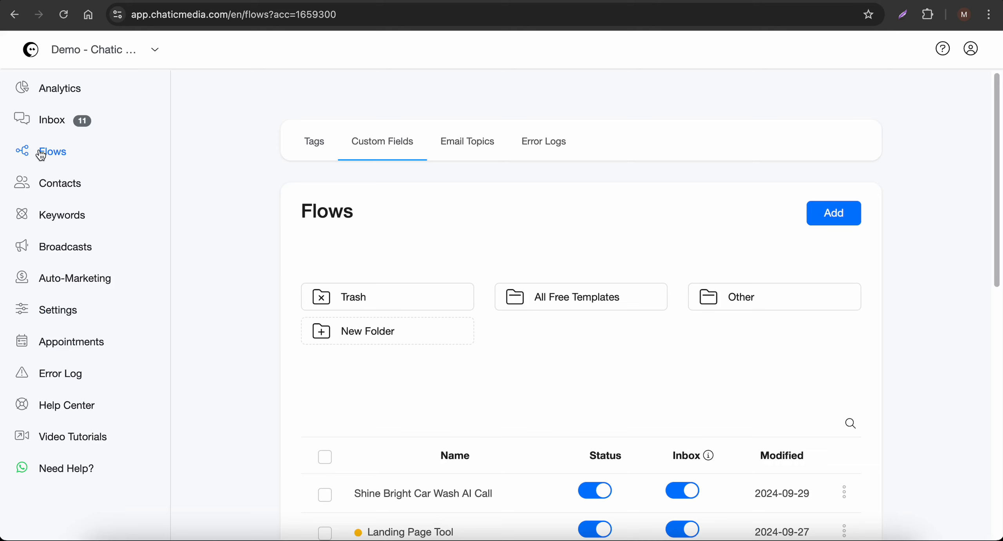
# Add a flow with the pasted name 'Google Sheets AI Chatbot' and open its builder
pyautogui.click(833, 213)
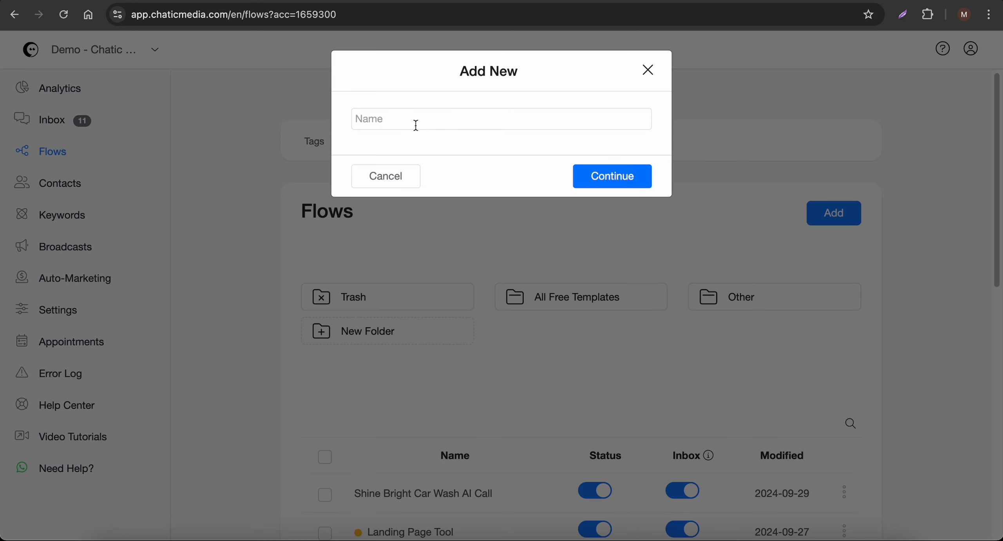
pyautogui.click(416, 124)
pyautogui.write('Google Sheets AI Chatbot')
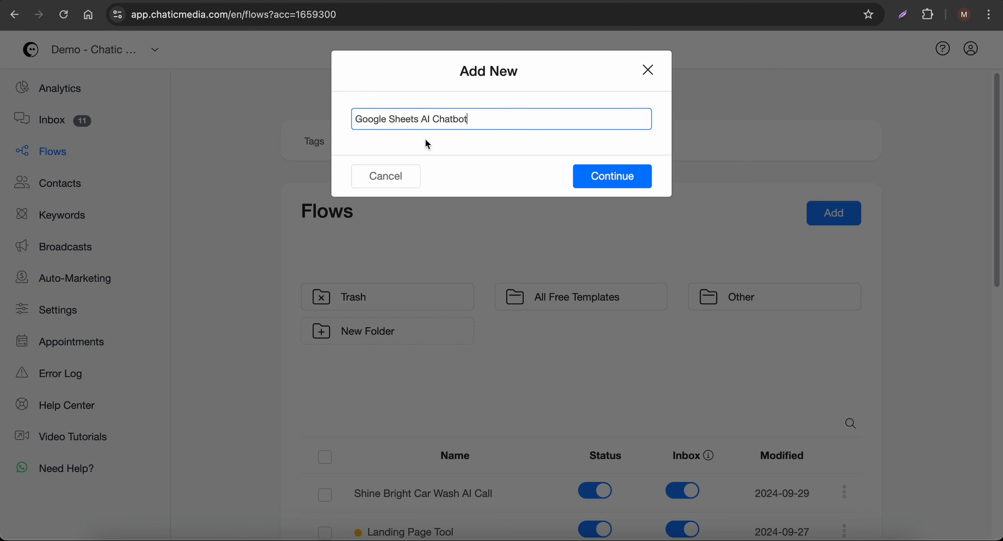
pyautogui.click(599, 179)
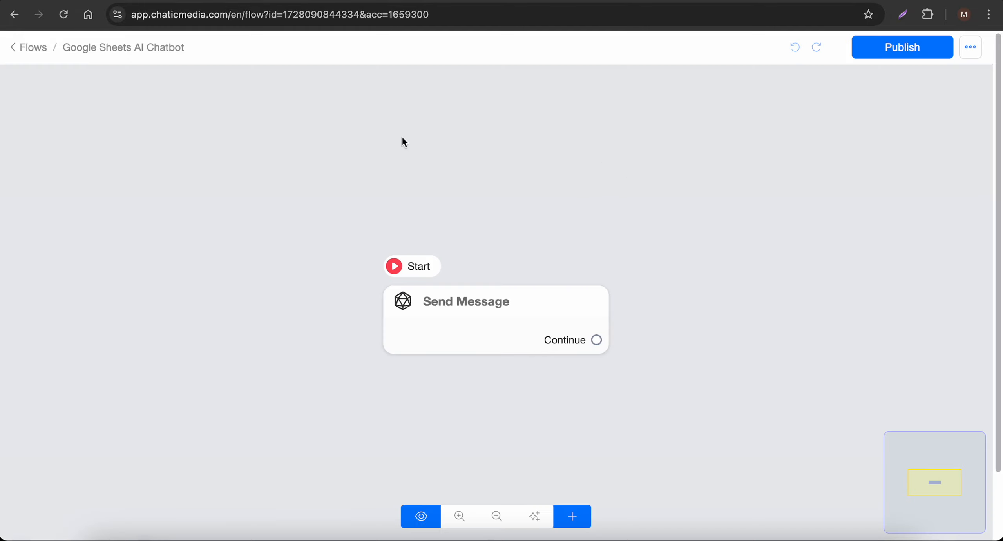
pyautogui.scroll(-3, 491, 233)
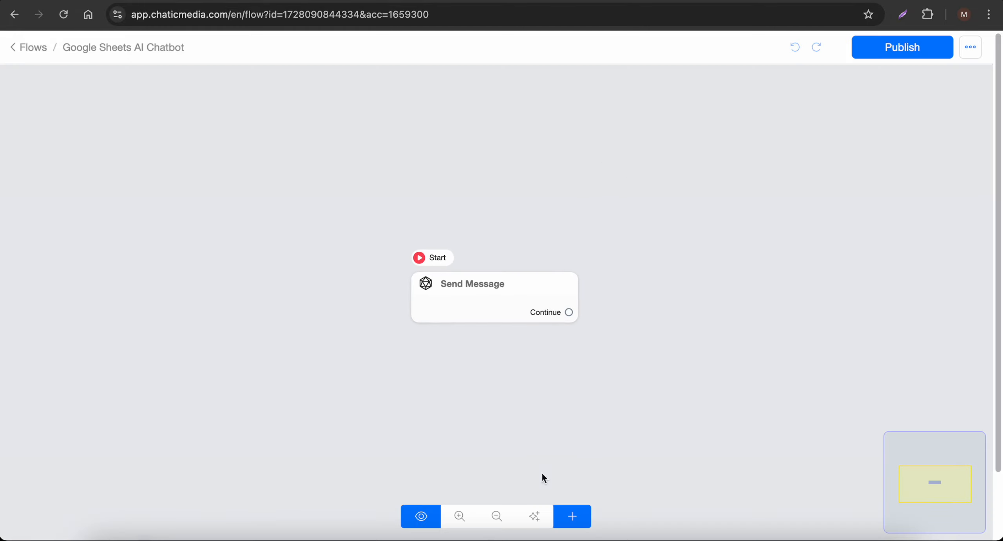
# Add an Actions node to the flow containing a Google Sheets action
pyautogui.click(572, 521)
pyautogui.click(616, 347)
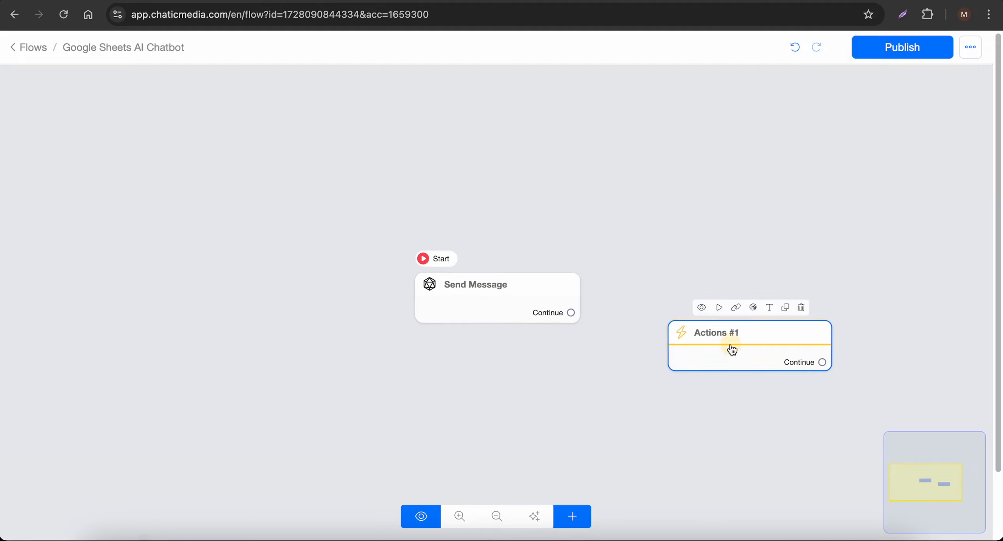
pyautogui.click(732, 349)
pyautogui.click(164, 198)
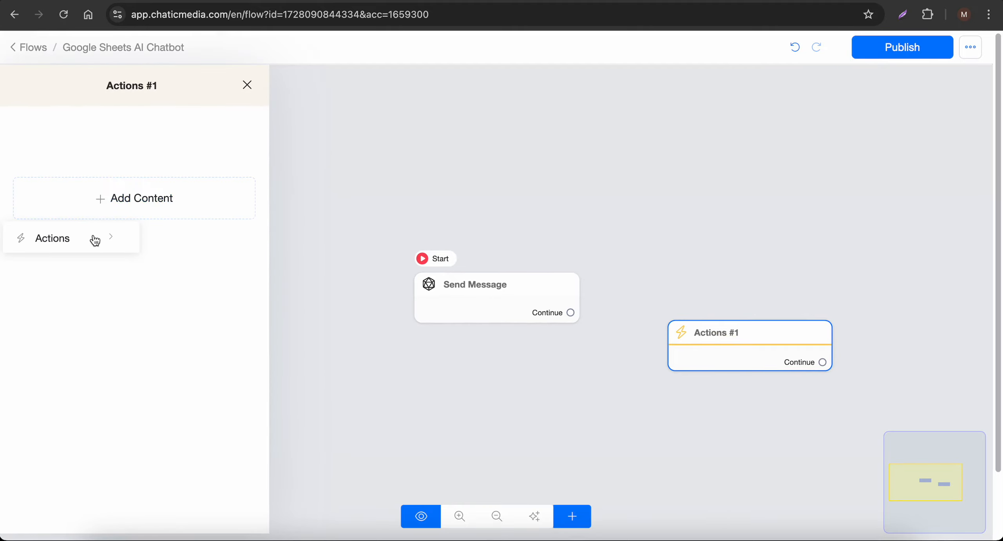
pyautogui.click(76, 239)
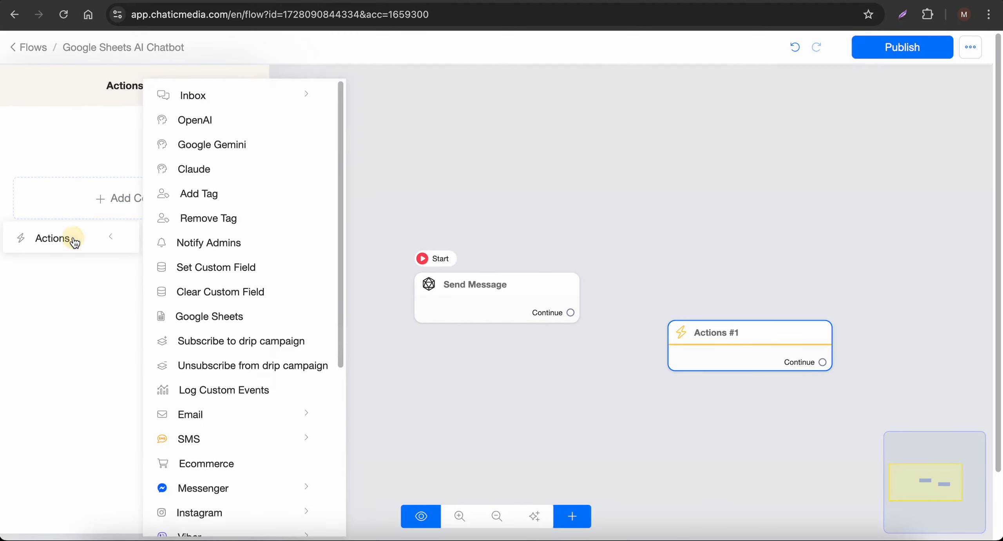
pyautogui.click(203, 318)
pyautogui.click(139, 149)
# Set the action to Get Row from Google Sheets AI Chatbot's Sheet1, filtered where ID is 1
pyautogui.click(399, 137)
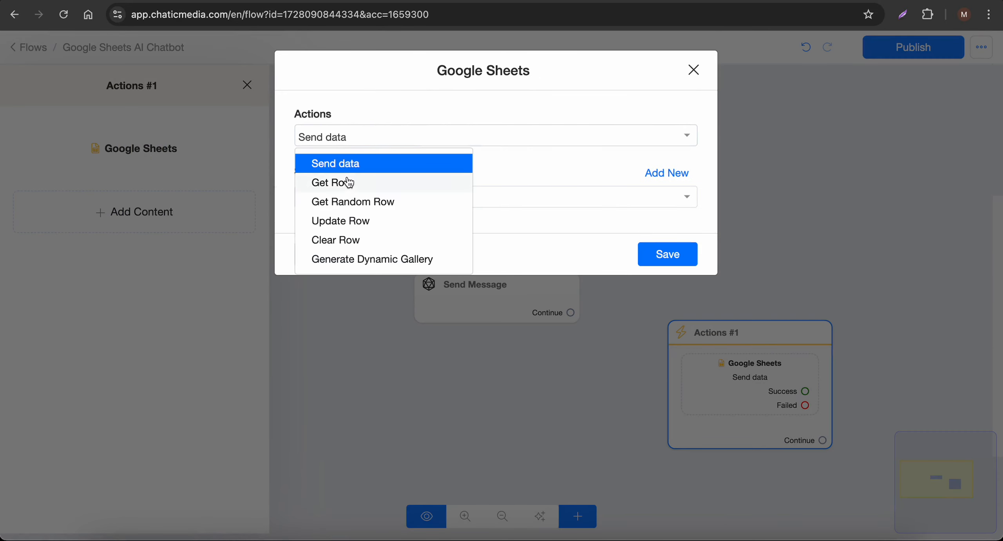
pyautogui.click(336, 185)
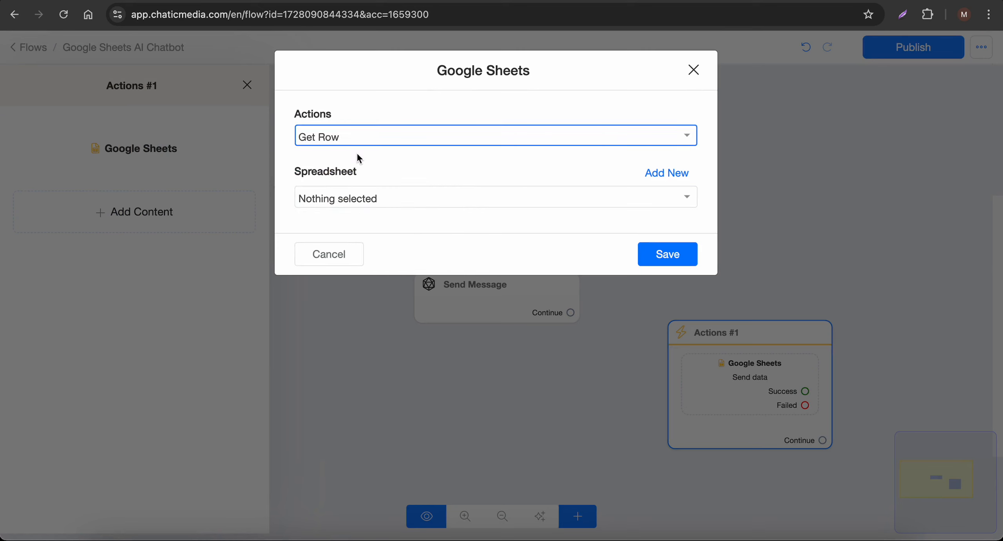
pyautogui.click(358, 199)
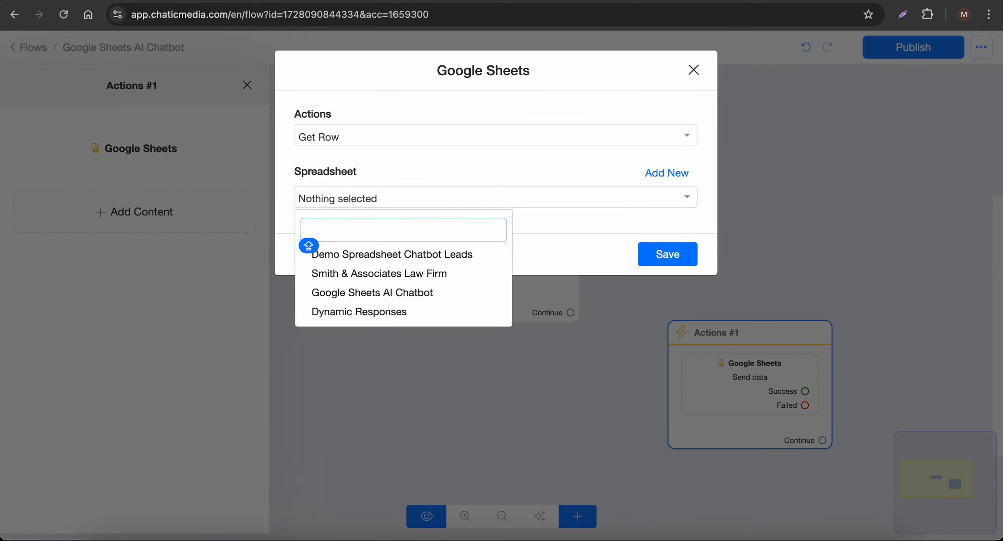
pyautogui.click(357, 293)
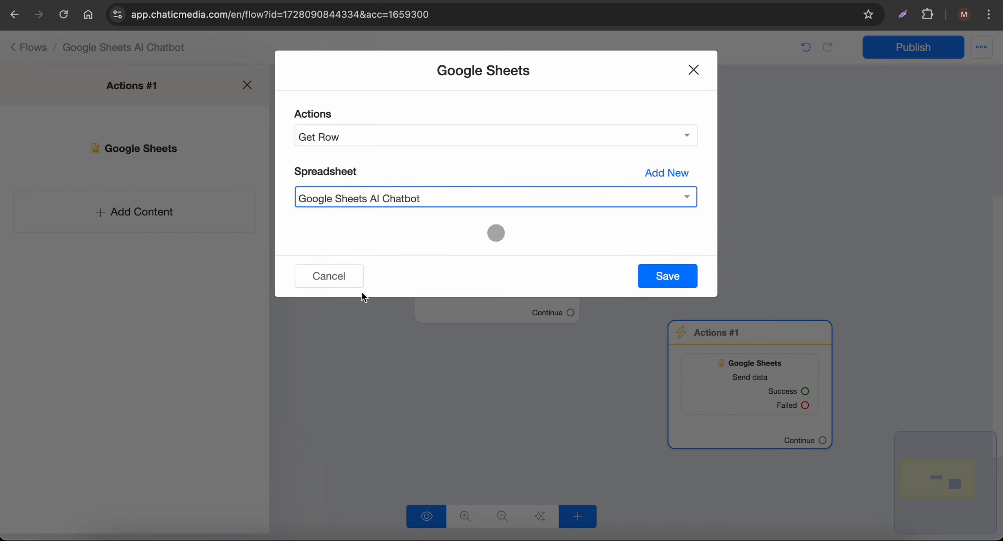
pyautogui.click(376, 252)
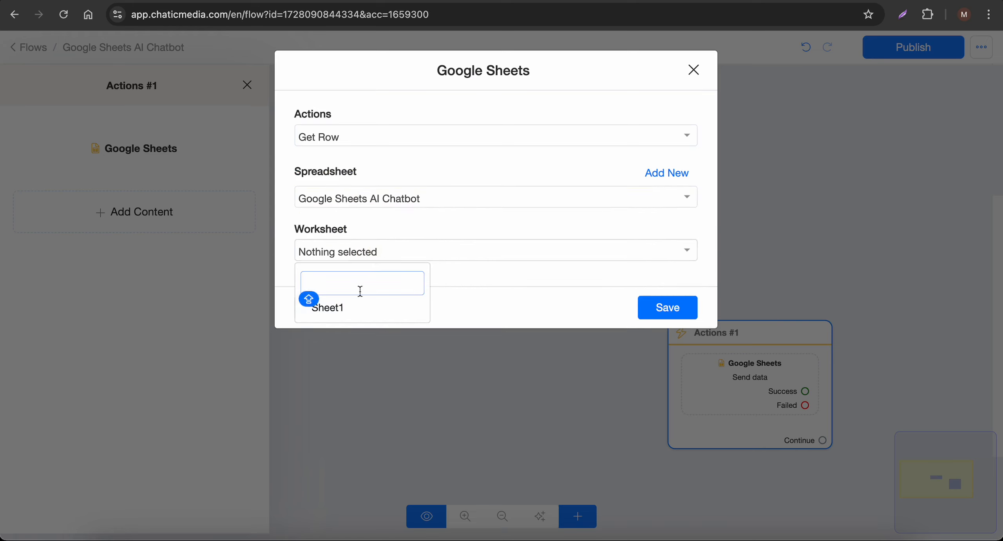
pyautogui.click(356, 311)
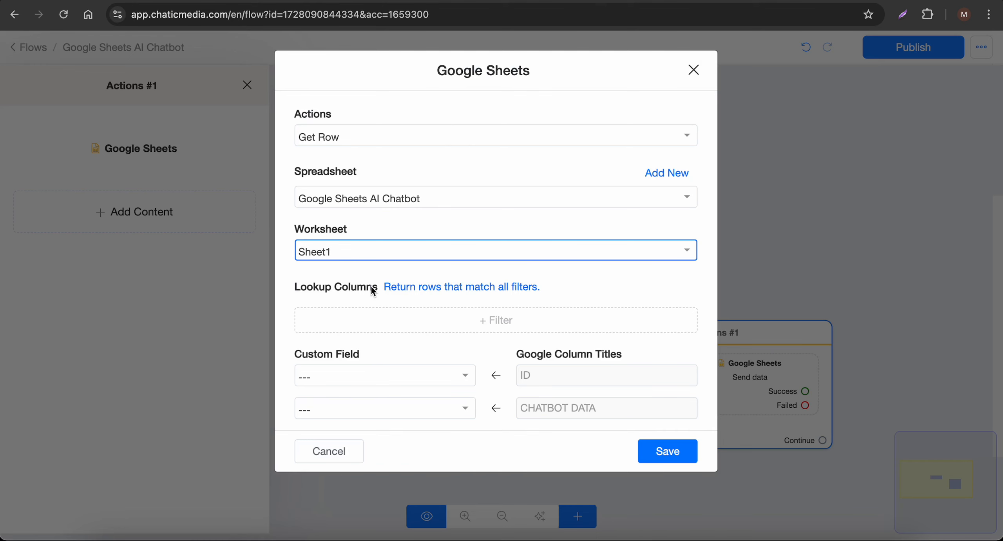
pyautogui.click(448, 321)
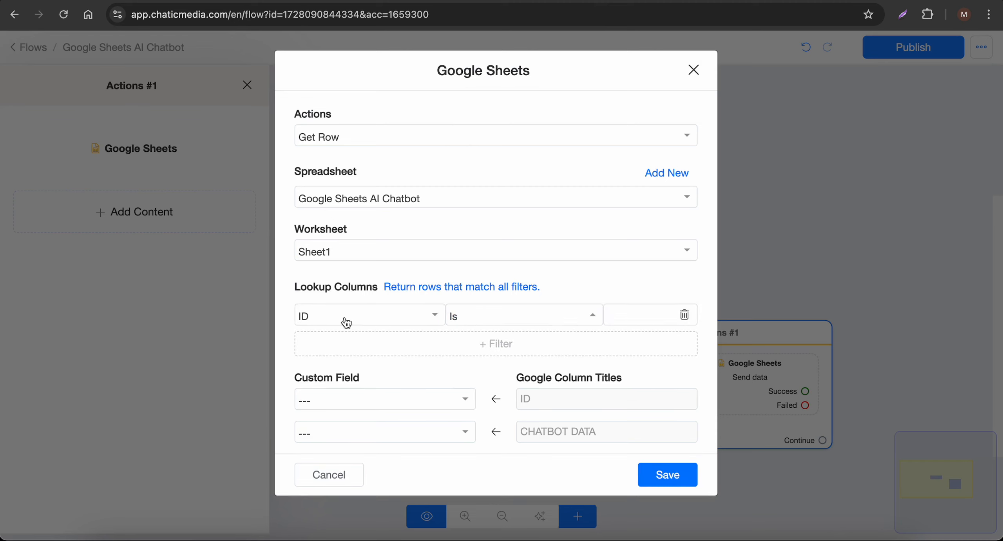
pyautogui.click(638, 315)
pyautogui.write('1')
pyautogui.click(609, 278)
pyautogui.hotkey('ctrl', 'Tab')
pyautogui.doubleClick(266, 300)
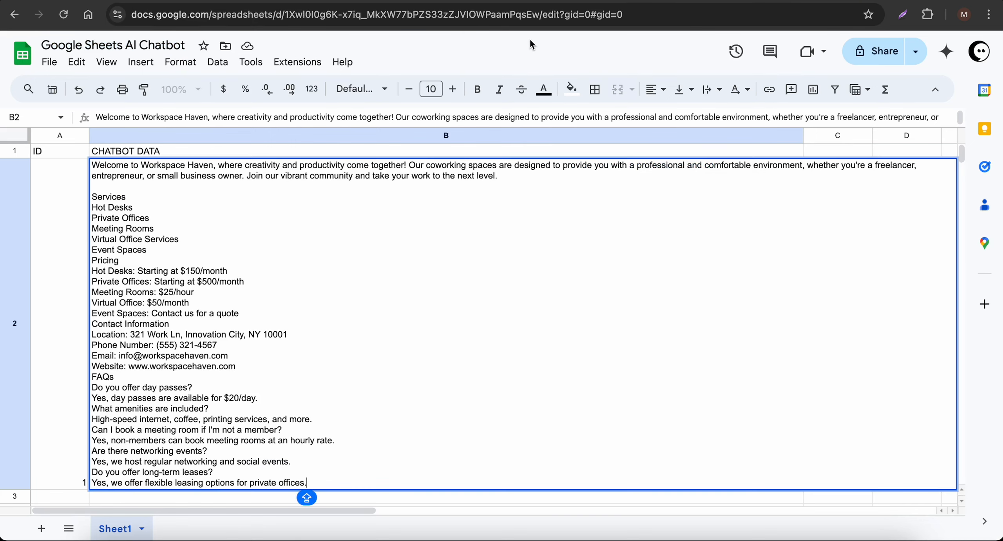
# Review the Workspace Haven knowledge-base text in cell B2, then return to Chatic's Google Sheets settings
pyautogui.click(613, 4)
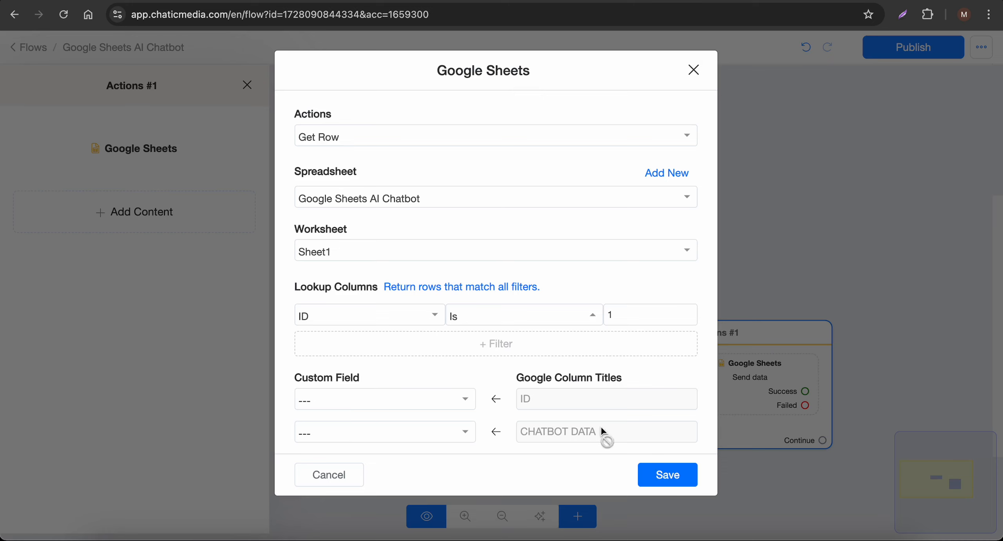
pyautogui.click(529, 431)
pyautogui.click(855, 3)
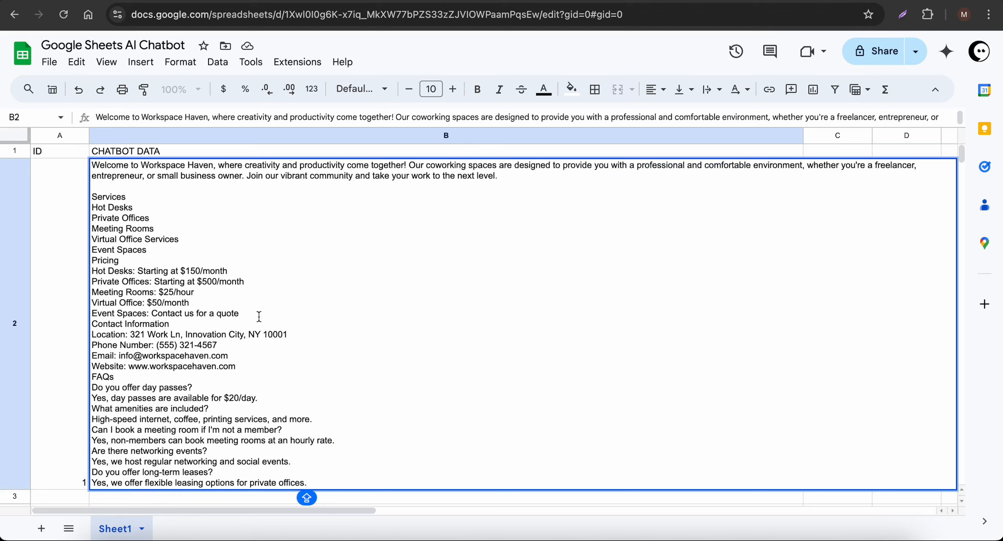
pyautogui.moveTo(337, 472); pyautogui.dragTo(85, 166)
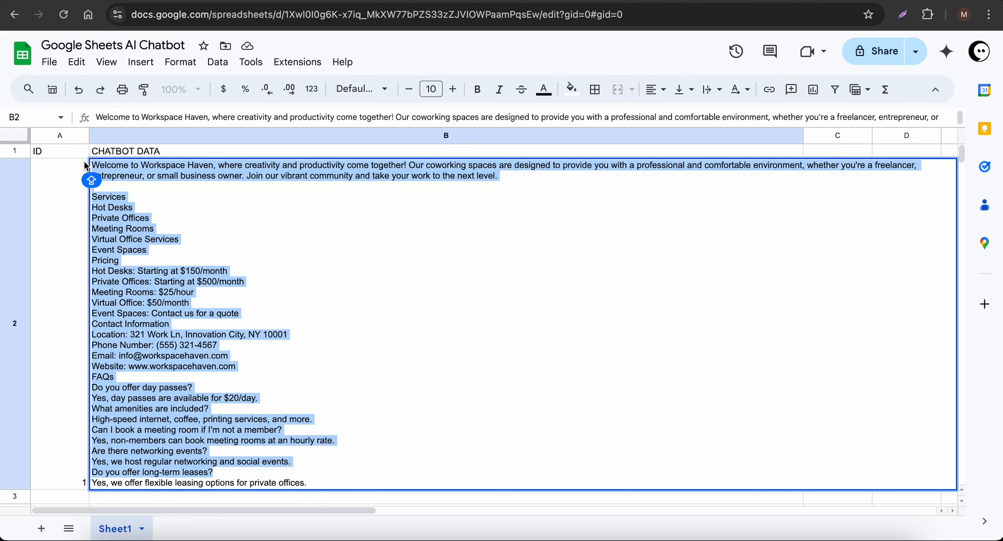
pyautogui.click(639, 1)
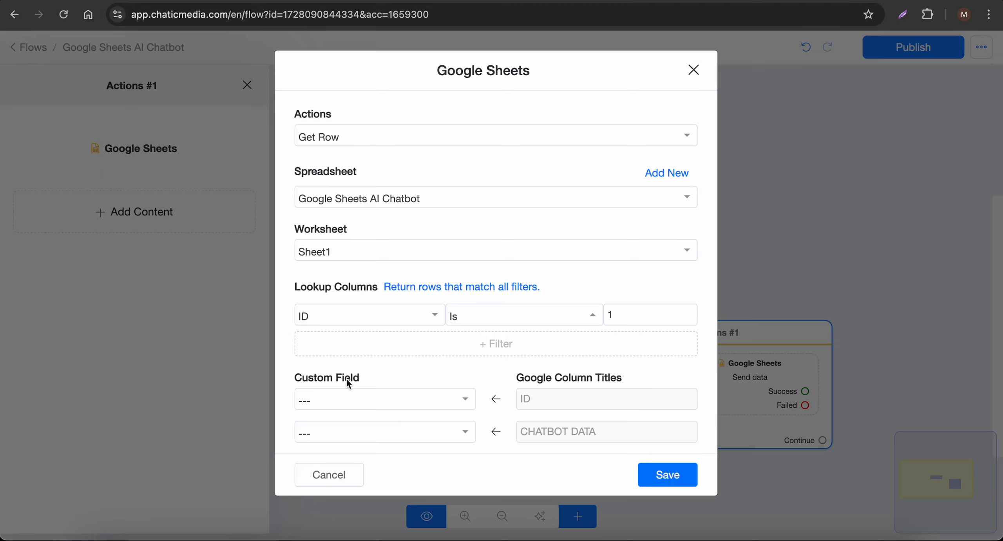
# Map the CHATBOT DATA column to the knowledge_base custom field and save the row settings
pyautogui.moveTo(410, 378); pyautogui.dragTo(263, 371)
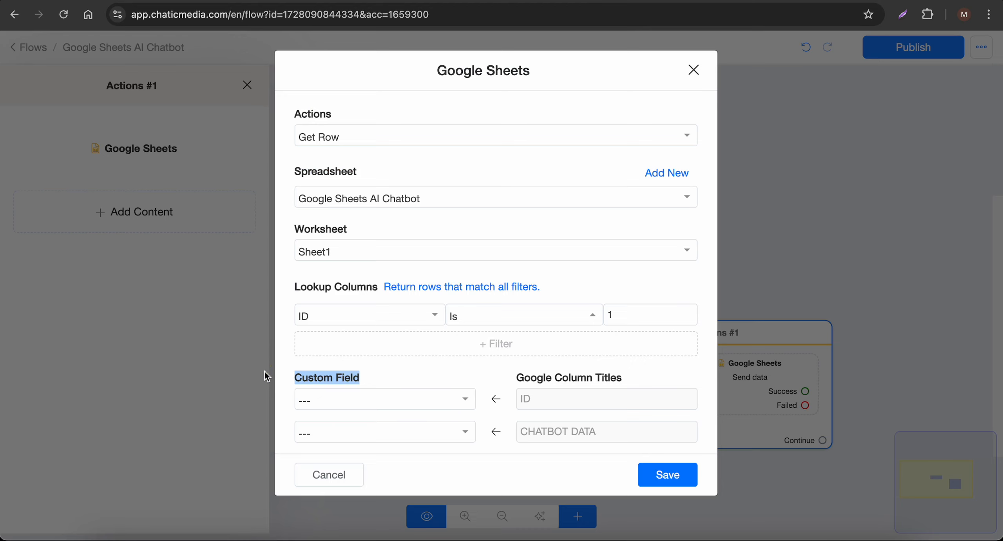
pyautogui.click(361, 437)
pyautogui.write('KNO')
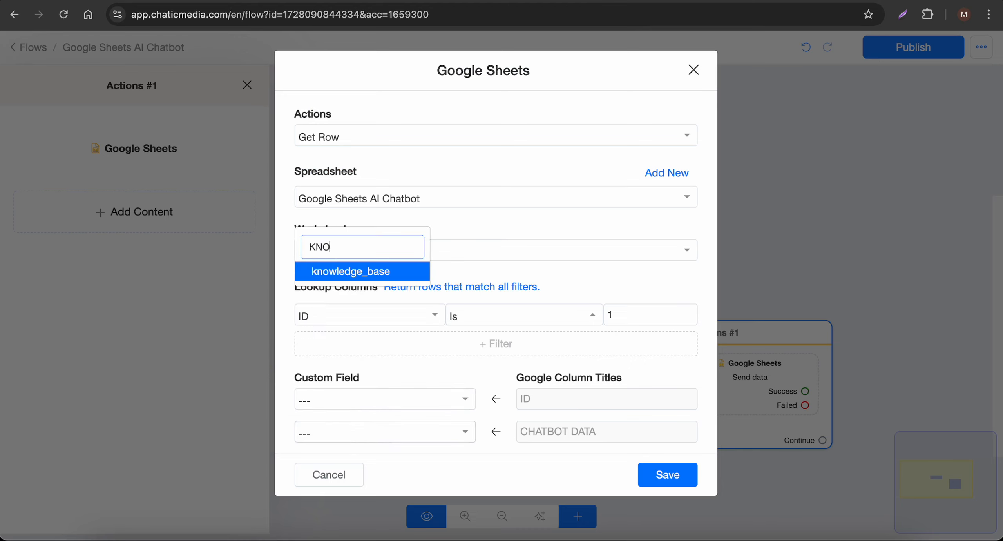
pyautogui.click(392, 275)
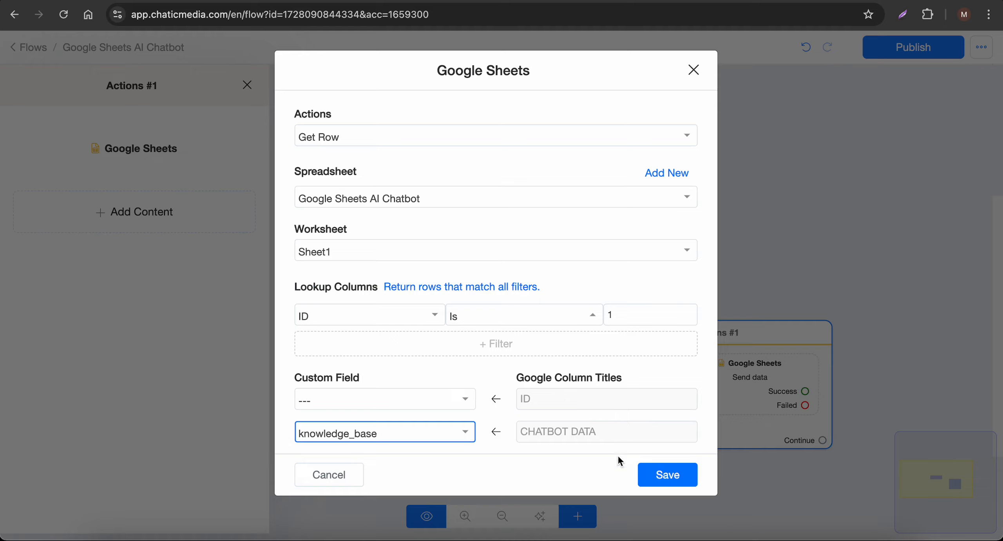
pyautogui.click(665, 478)
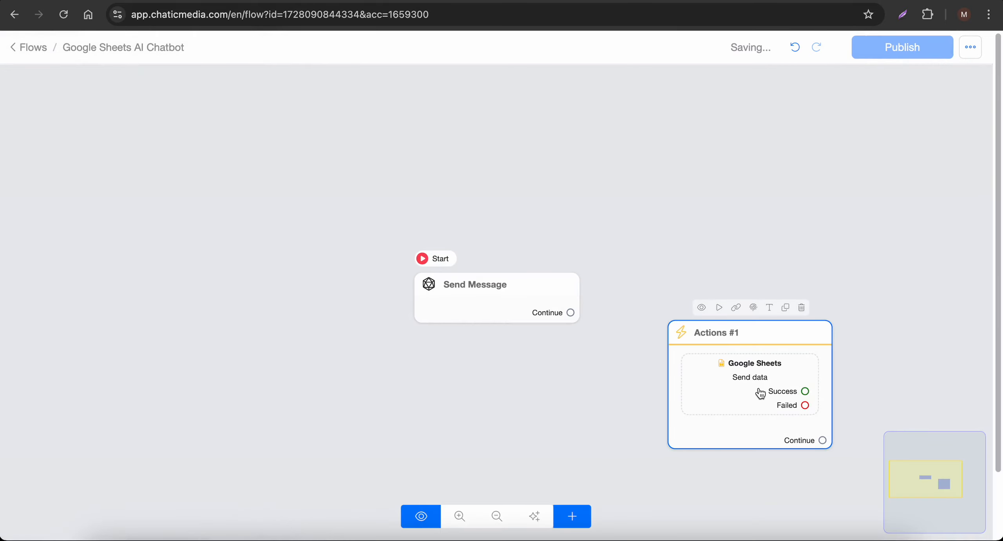
pyautogui.moveTo(757, 387); pyautogui.dragTo(226, 284)
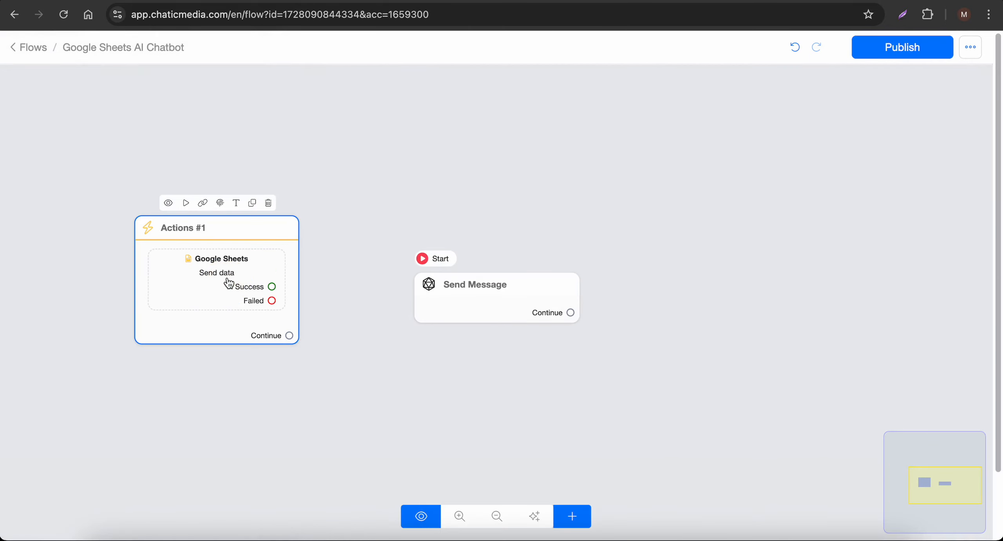
# Make the Google Sheets action the flow's starting step and add a new Actions node
pyautogui.click(183, 202)
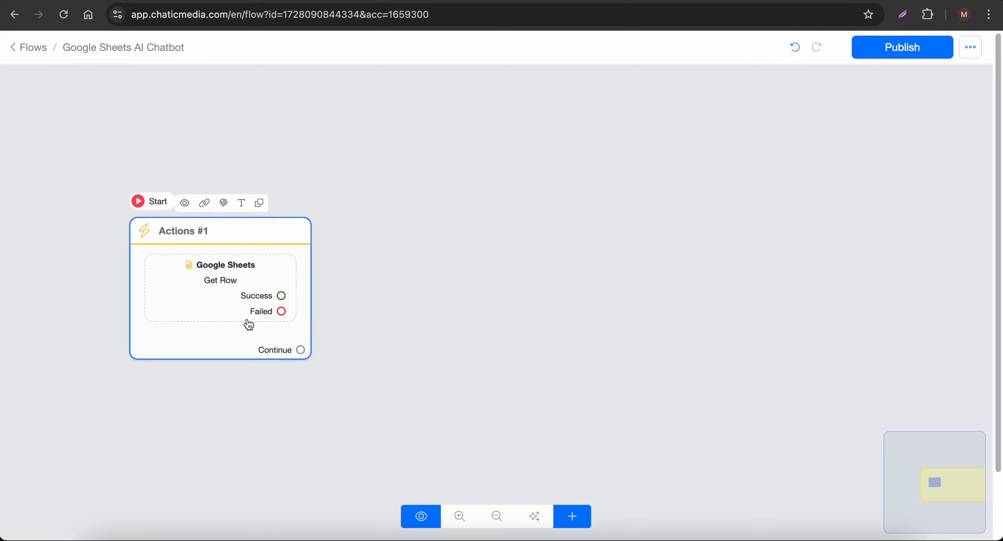
pyautogui.click(573, 516)
pyautogui.click(627, 349)
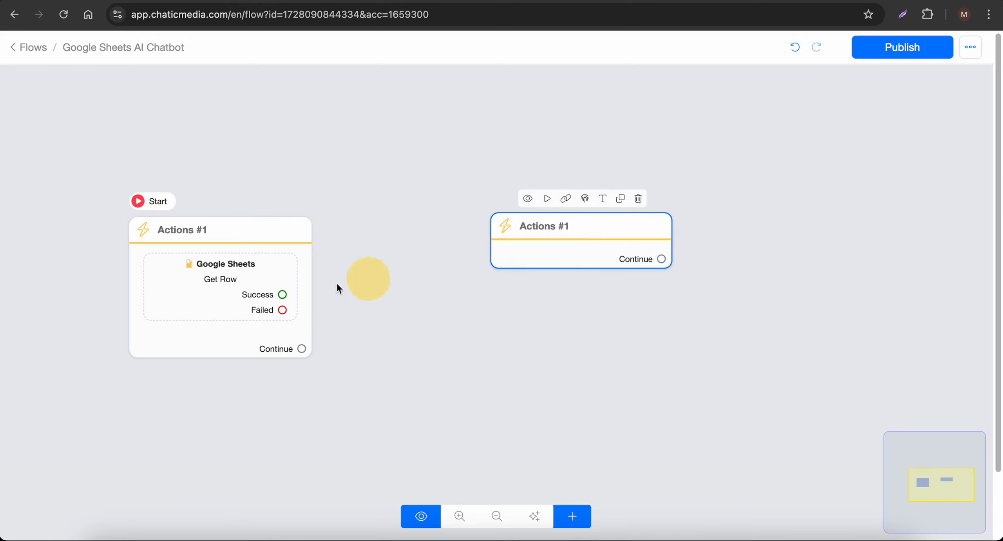
# Connect the Success output to the new Actions node and list its available actions
pyautogui.moveTo(282, 294); pyautogui.dragTo(529, 236)
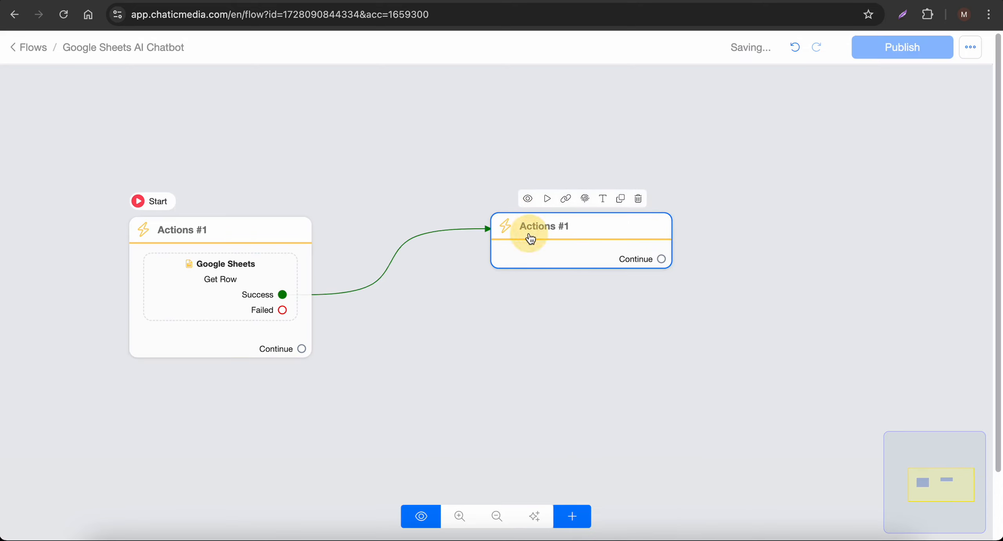
pyautogui.click(529, 235)
pyautogui.click(109, 197)
pyautogui.click(89, 235)
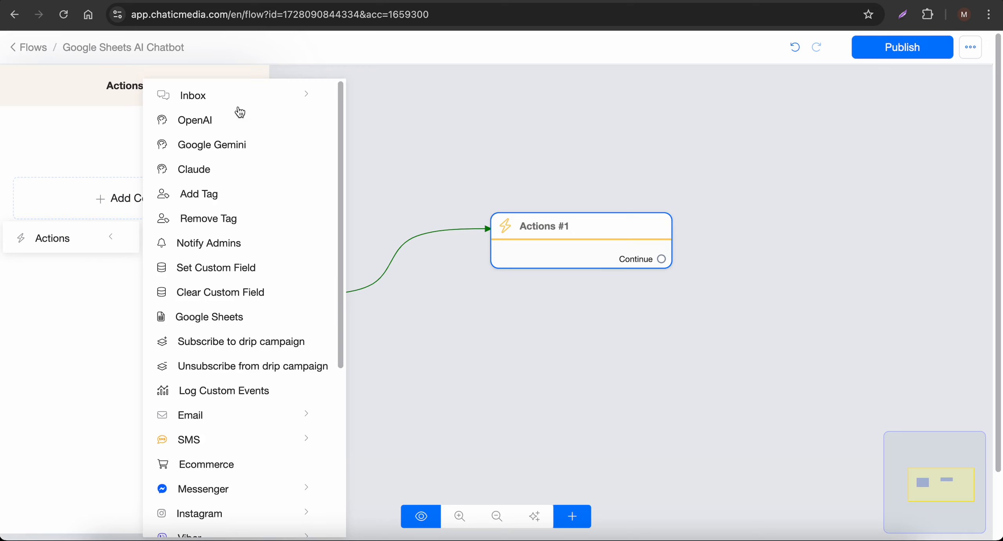
# Add an OpenAI action to the new step using Generate text - Advanced mode
pyautogui.click(196, 125)
pyautogui.click(124, 154)
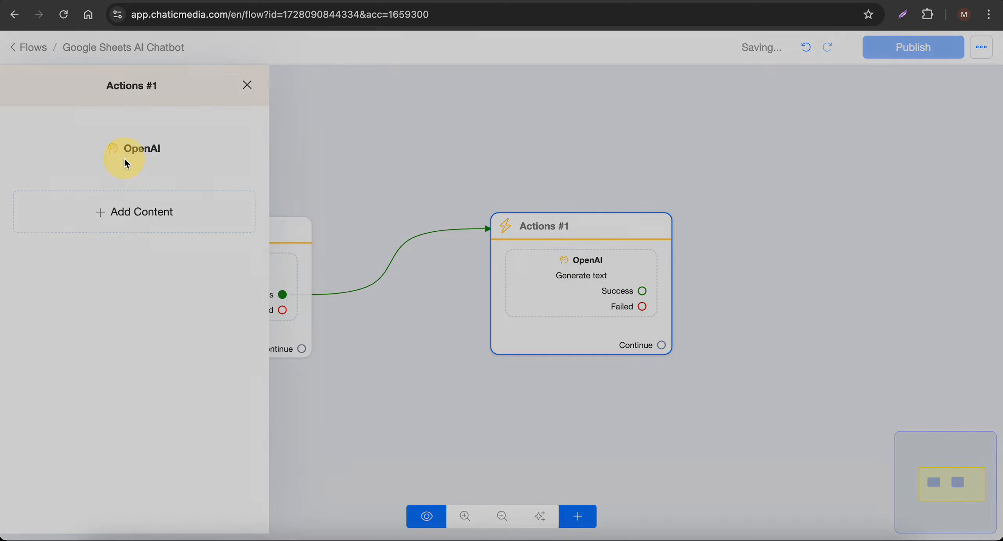
pyautogui.click(416, 91)
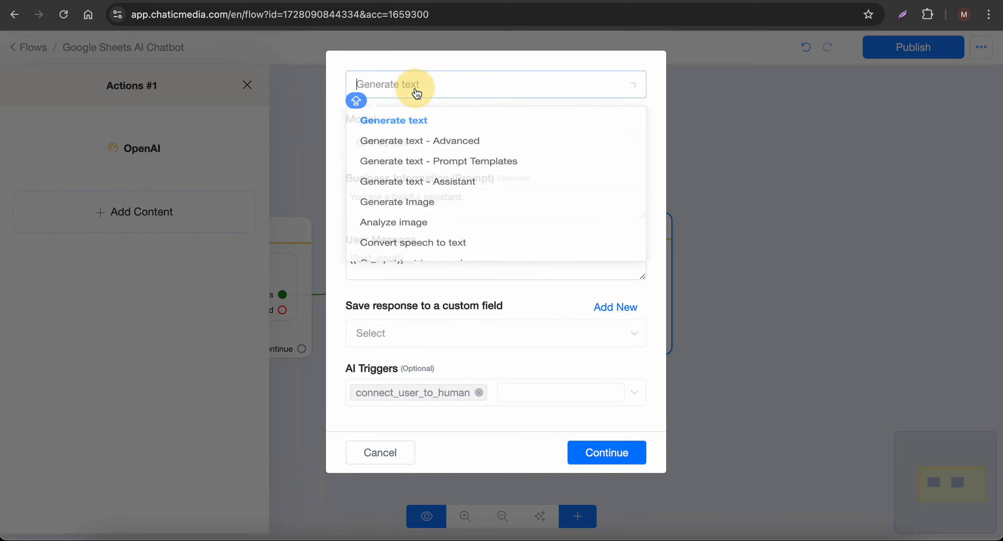
pyautogui.click(421, 147)
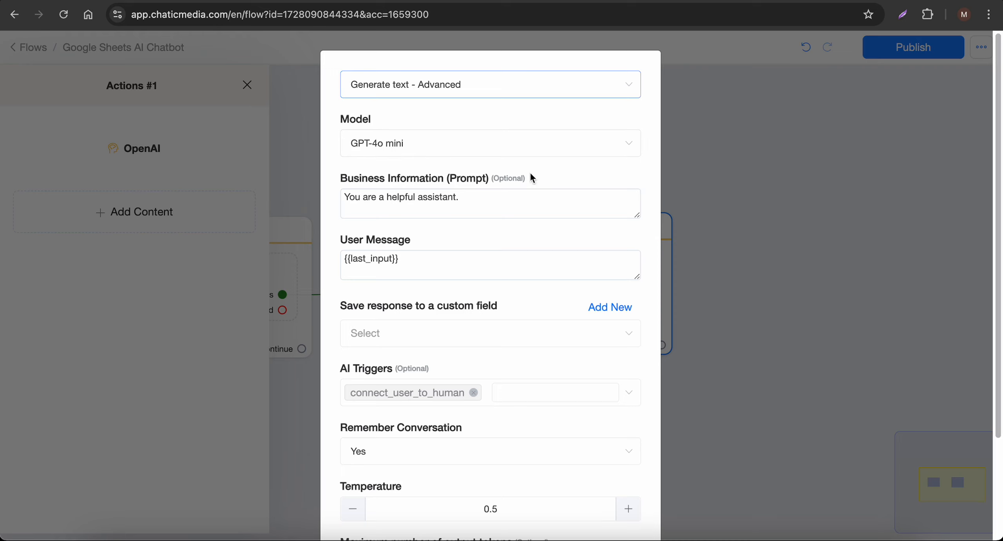
# Replace the default Business Information prompt with the {{knowledge_base}} variable
pyautogui.moveTo(531, 177); pyautogui.dragTo(449, 178)
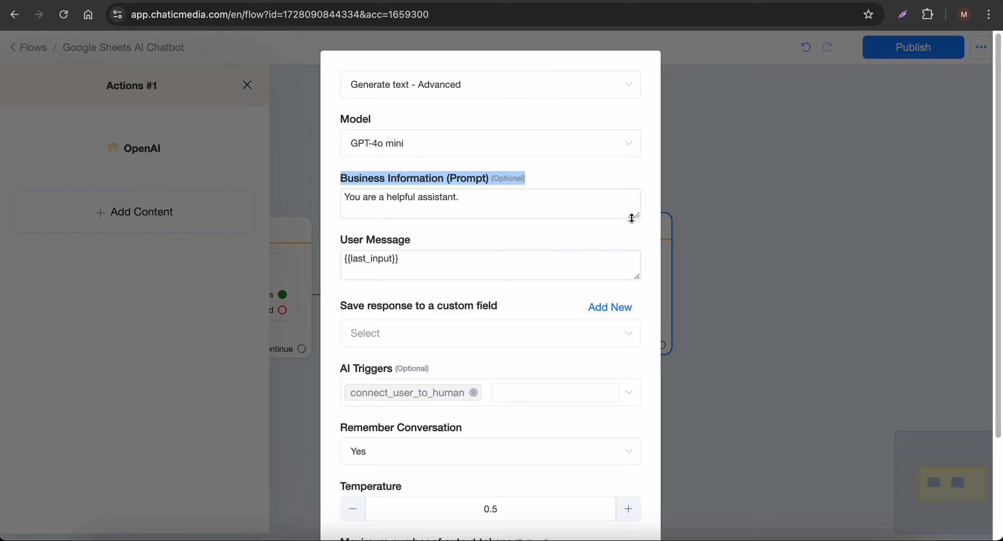
pyautogui.moveTo(637, 216); pyautogui.dragTo(634, 403)
pyautogui.click(512, 313)
pyautogui.hotkey('ctrl', 'a')
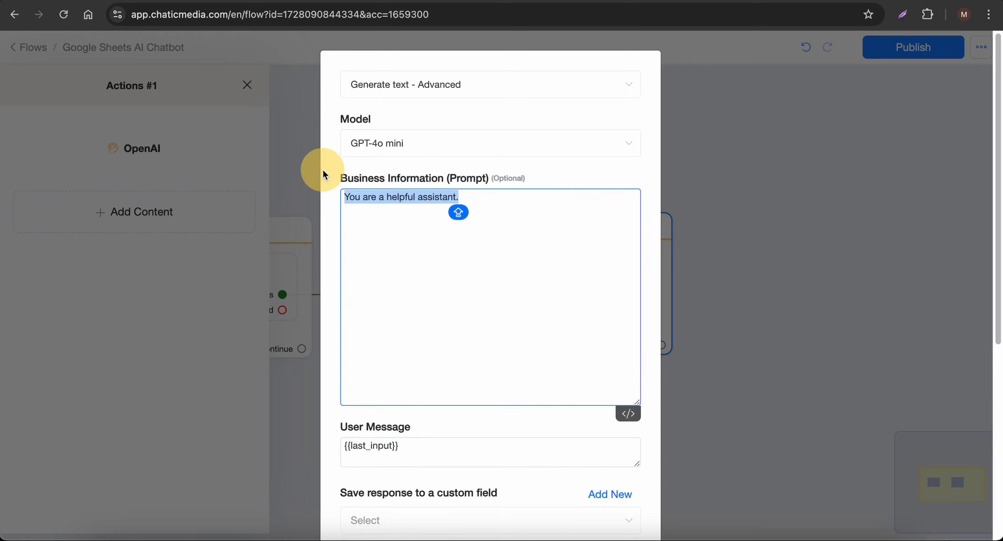
pyautogui.press('BackSpace')
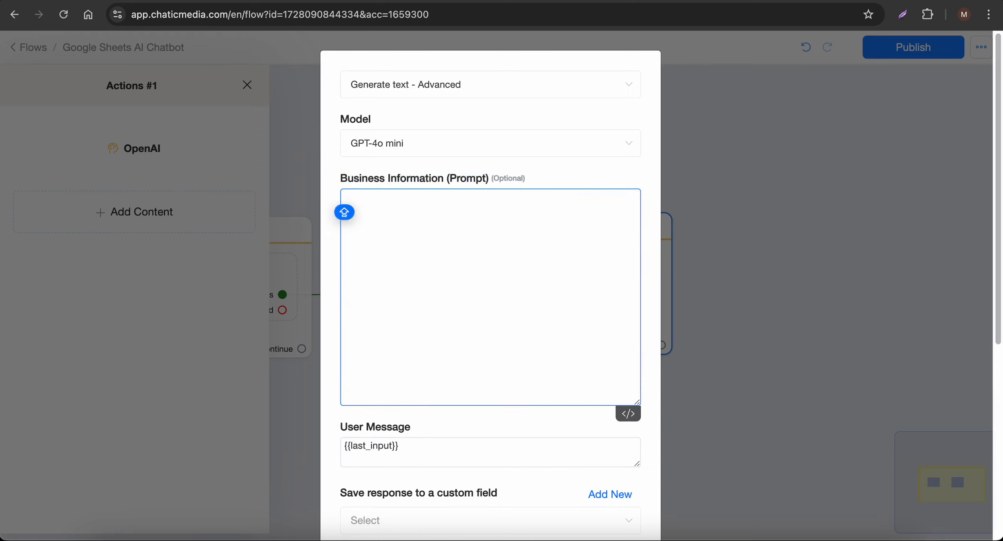
pyautogui.write('{')
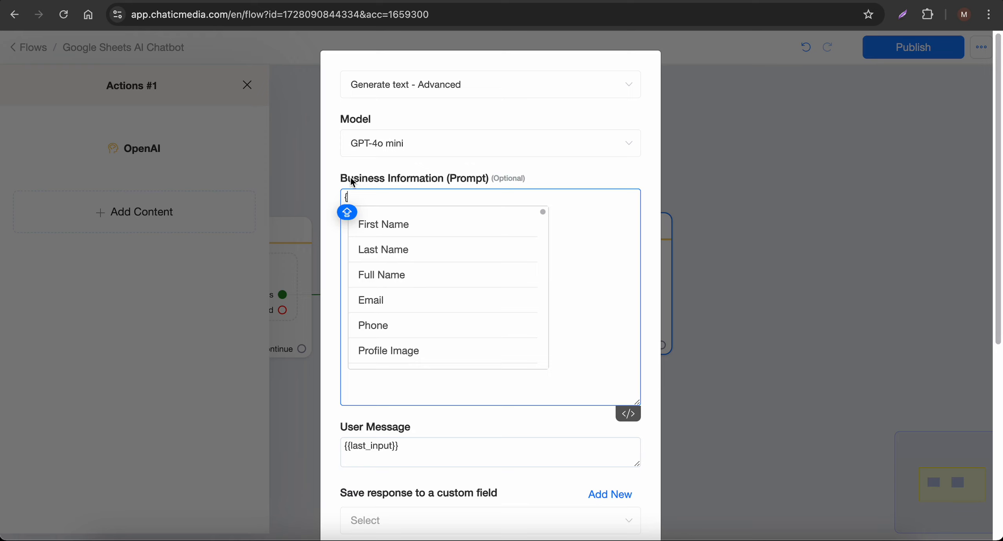
pyautogui.write('KNO')
pyautogui.click(412, 221)
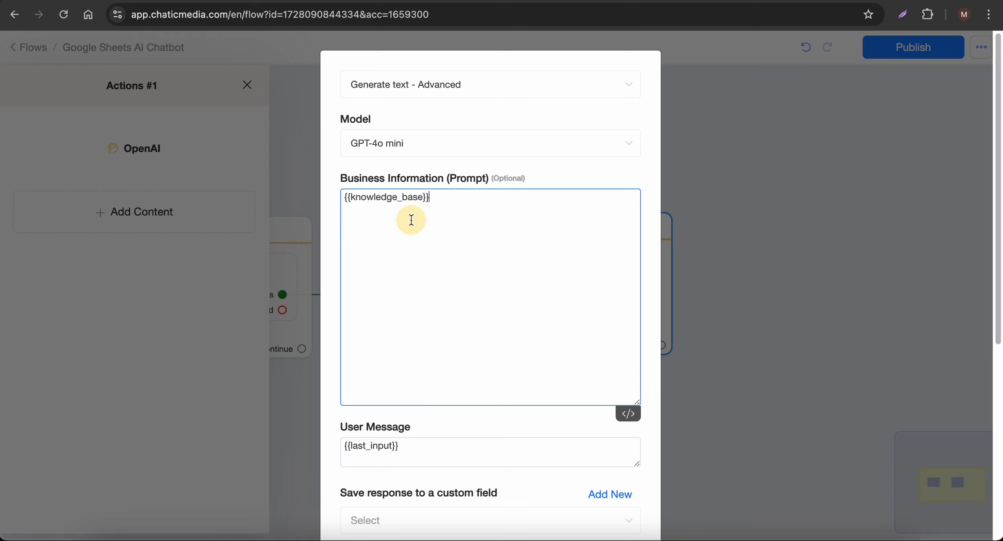
pyautogui.scroll(-5, 454, 368)
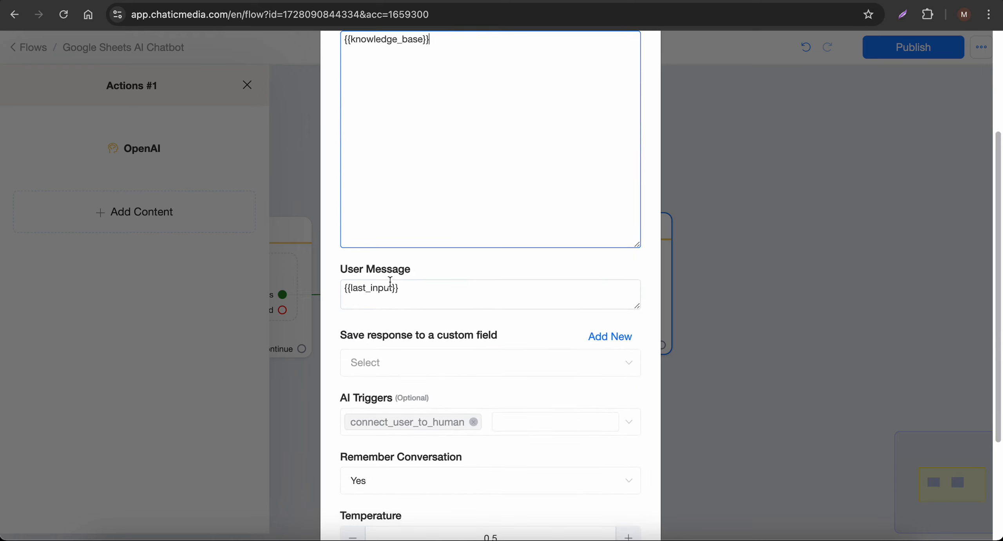
pyautogui.press('capslock')
pyautogui.moveTo(407, 335); pyautogui.dragTo(486, 337)
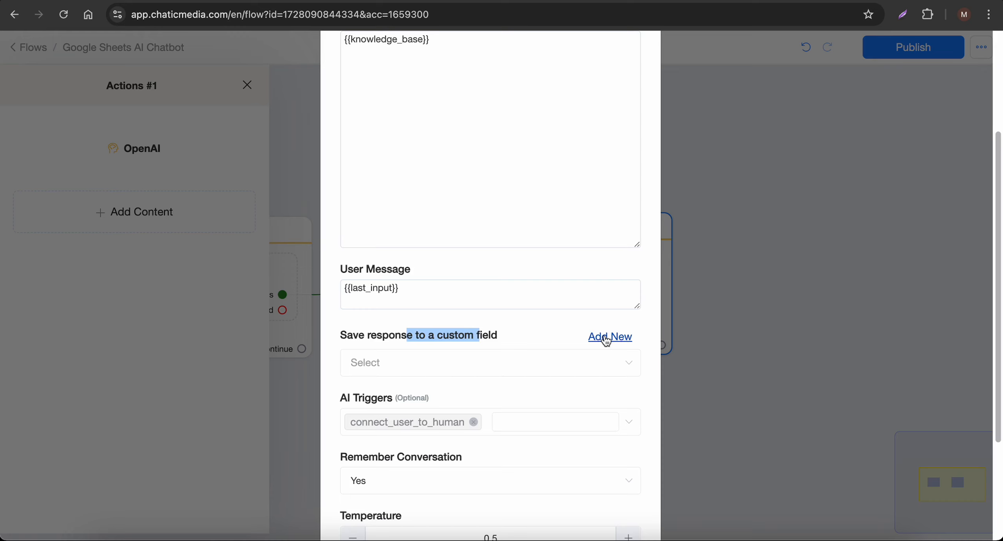
# Save the OpenAI response to the 'ai output' custom field and confirm the settings
pyautogui.click(515, 365)
pyautogui.write('AI')
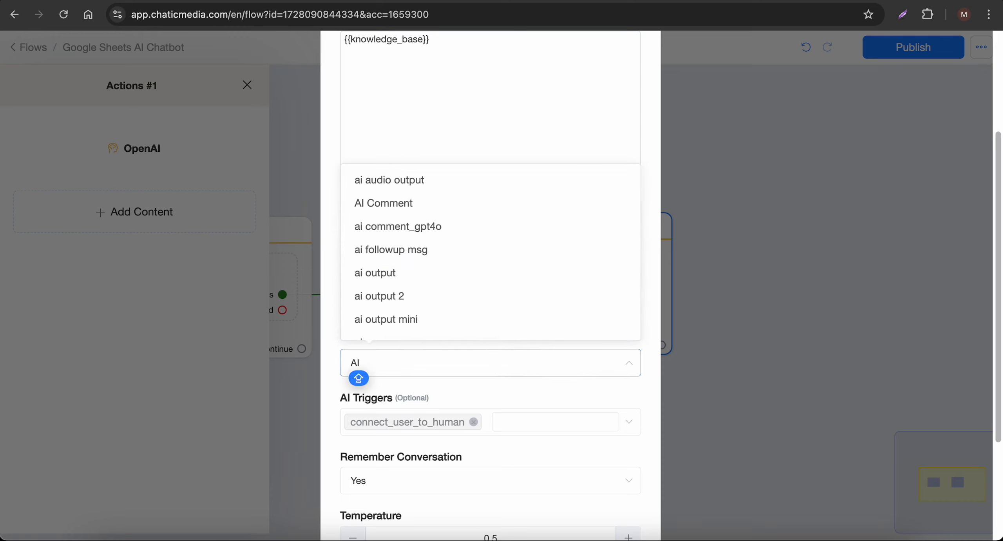
pyautogui.click(404, 277)
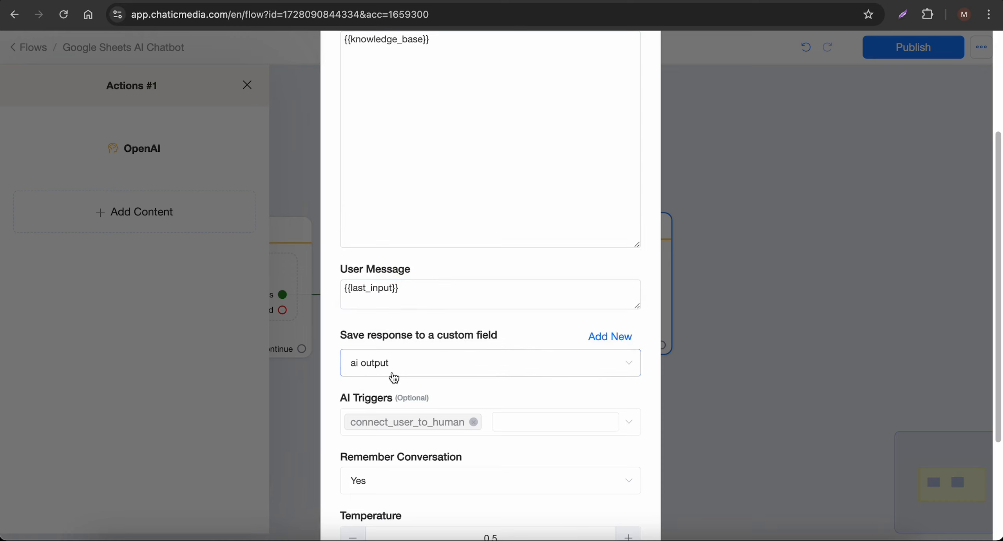
pyautogui.scroll(-3, 394, 378)
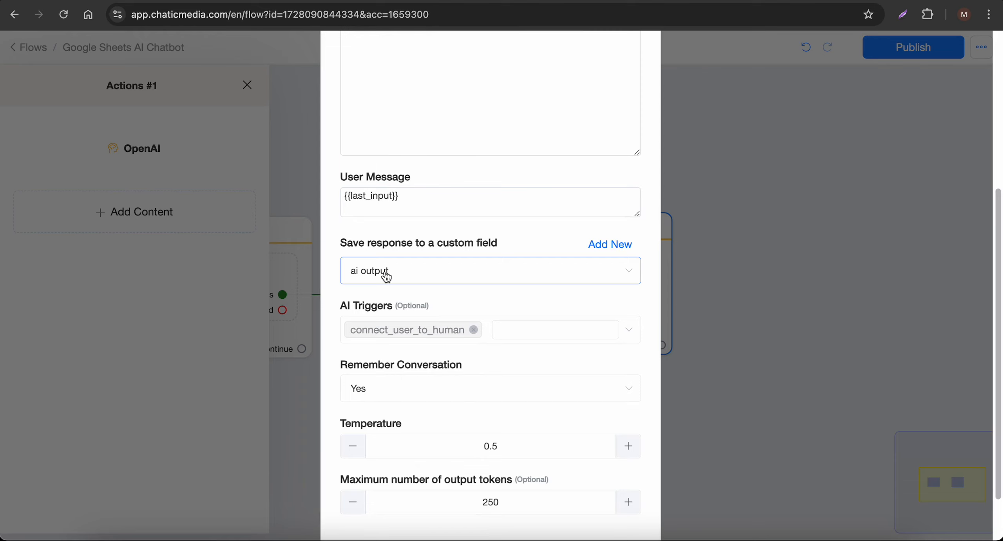
pyautogui.scroll(-2, 549, 483)
pyautogui.click(596, 502)
# Attach a new Send Message step to the OpenAI node's Success output
pyautogui.click(626, 435)
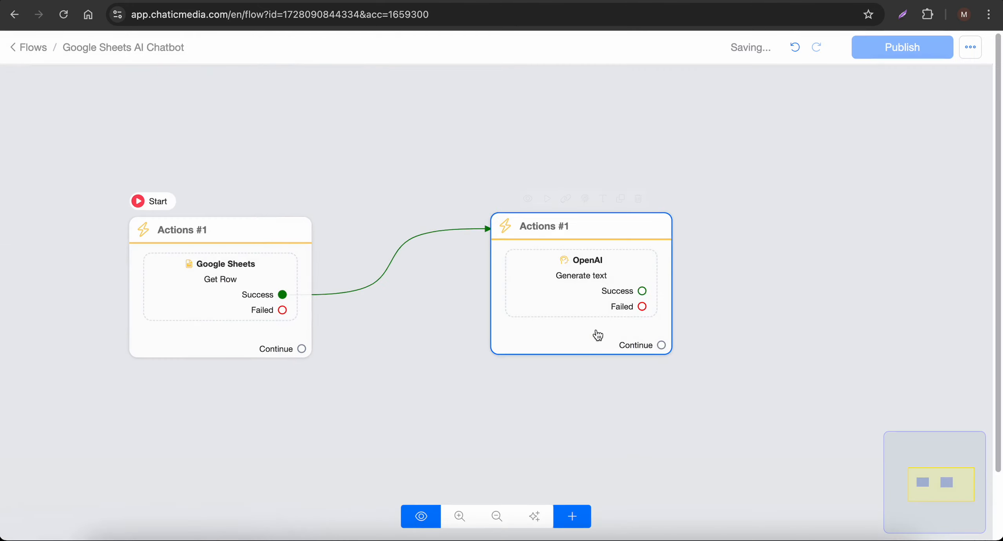
pyautogui.moveTo(596, 337); pyautogui.dragTo(506, 341)
pyautogui.moveTo(539, 303); pyautogui.dragTo(723, 196)
# Give the message a text block containing the {{ai output}} variable
pyautogui.click(201, 345)
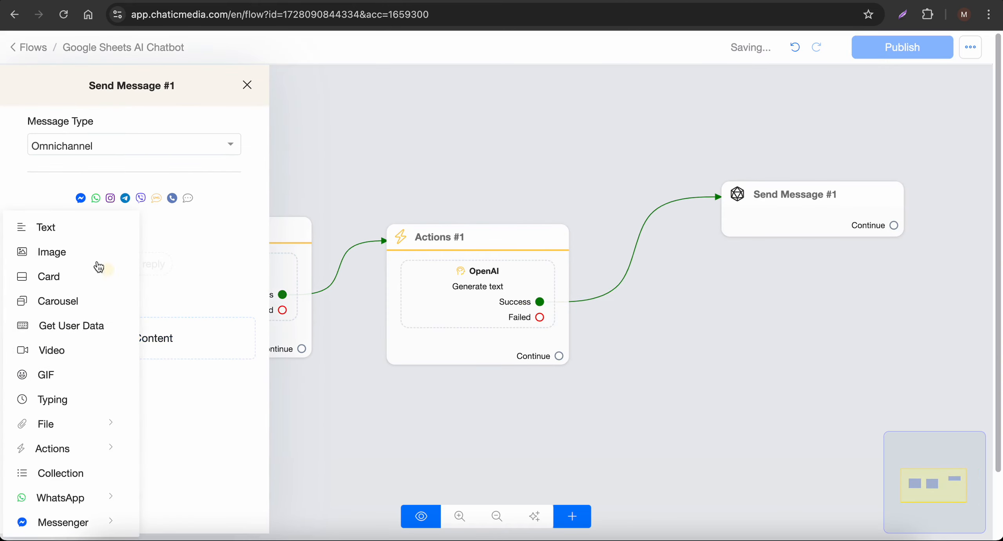
pyautogui.click(45, 220)
pyautogui.write('{AIO')
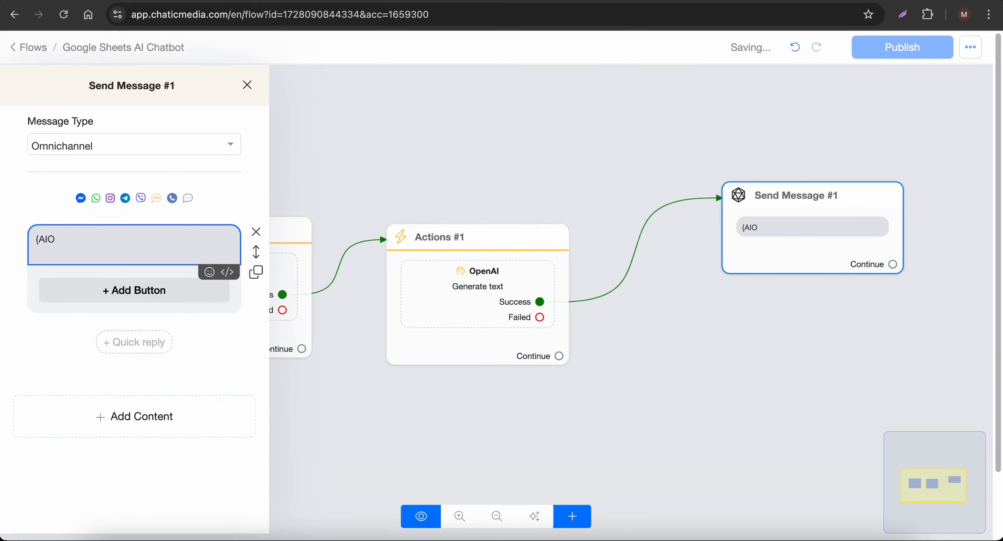
pyautogui.press('BackSpace')
pyautogui.press('BackSpace')
pyautogui.press('BackSpace')
pyautogui.press('BackSpace')
pyautogui.write('{AI')
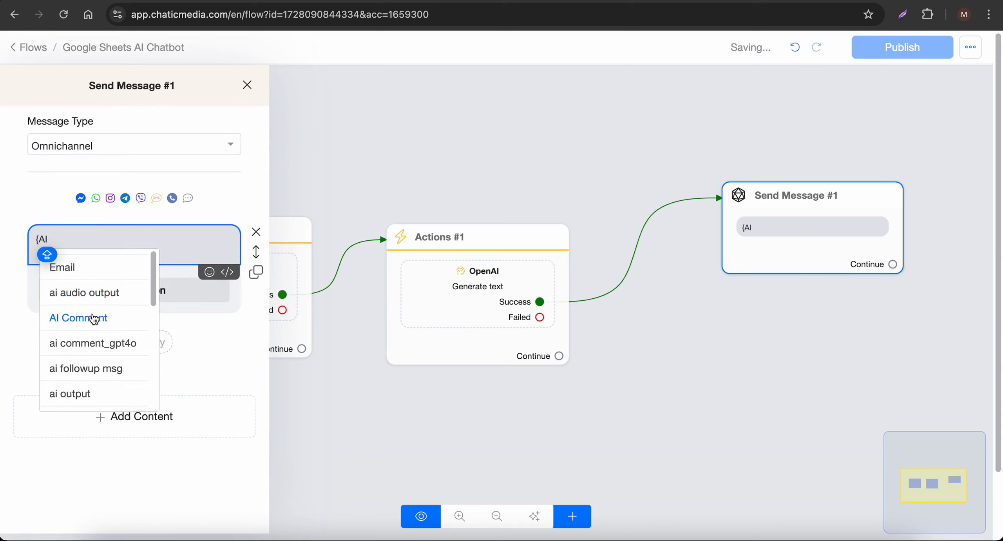
pyautogui.scroll(-1, 93, 345)
pyautogui.click(89, 375)
pyautogui.click(224, 277)
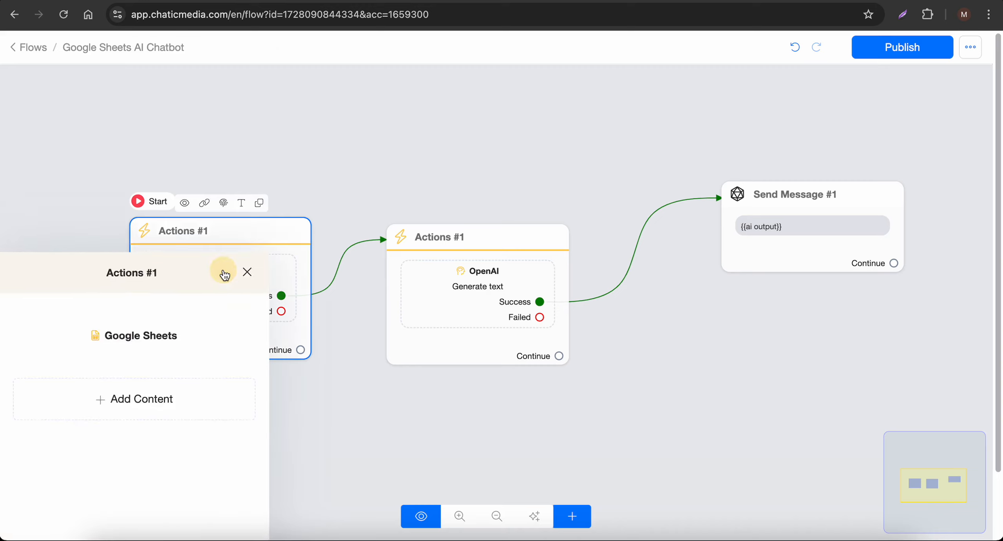
# Check that the Google Sheets action maps CHATBOT DATA to knowledge_base, then cancel unchanged
pyautogui.click(112, 153)
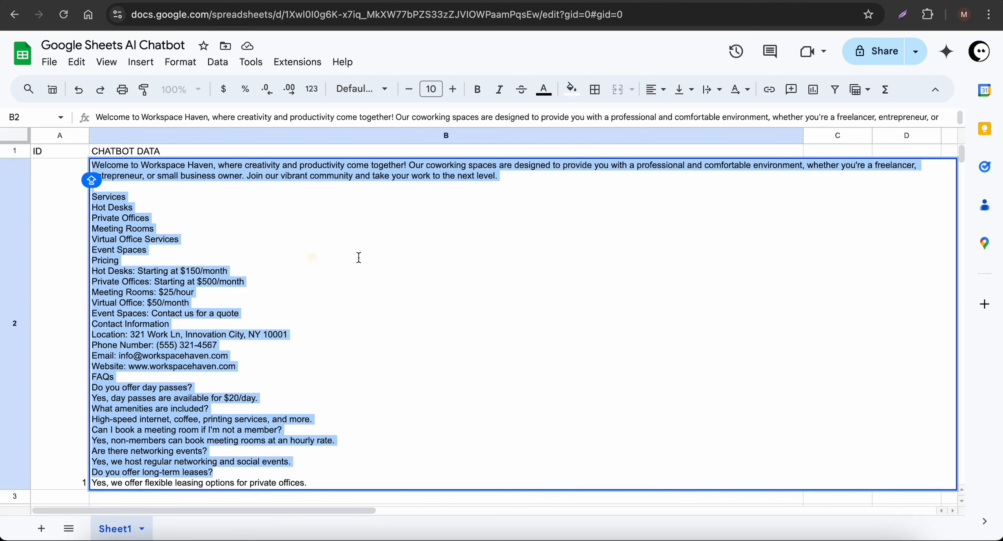
pyautogui.click(258, 254)
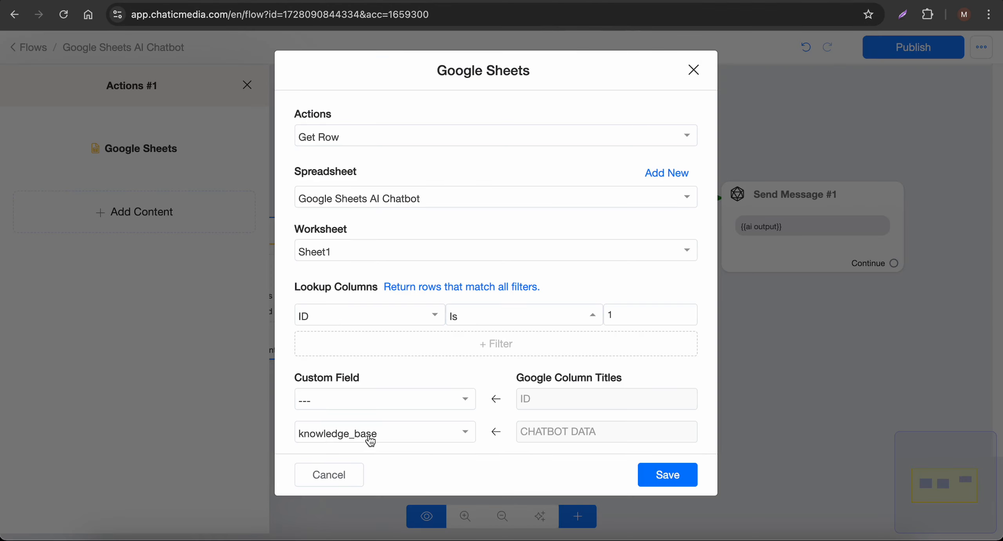
pyautogui.click(335, 474)
pyautogui.click(494, 292)
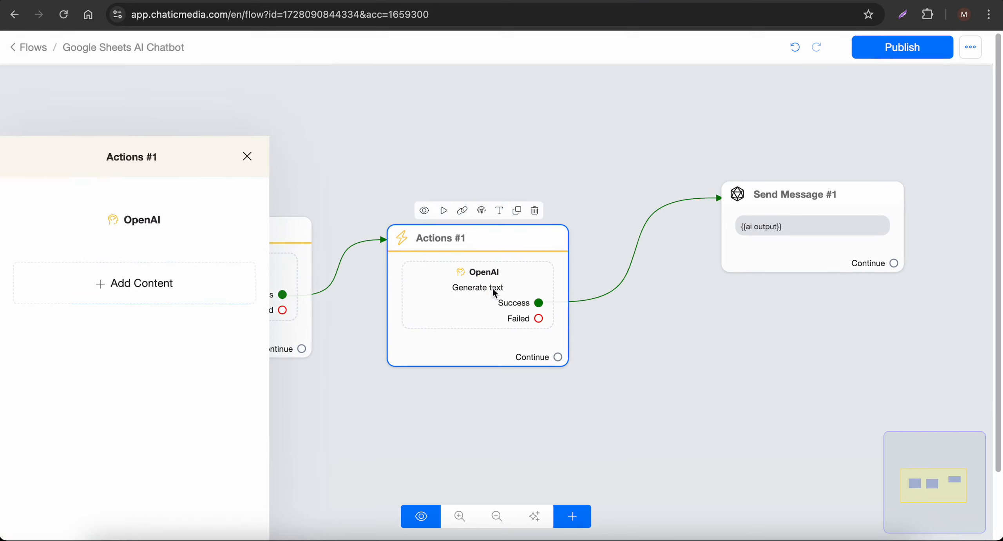
# Inspect the OpenAI step's {{knowledge_base}} prompt and User Message field, then cancel without changes
pyautogui.click(173, 157)
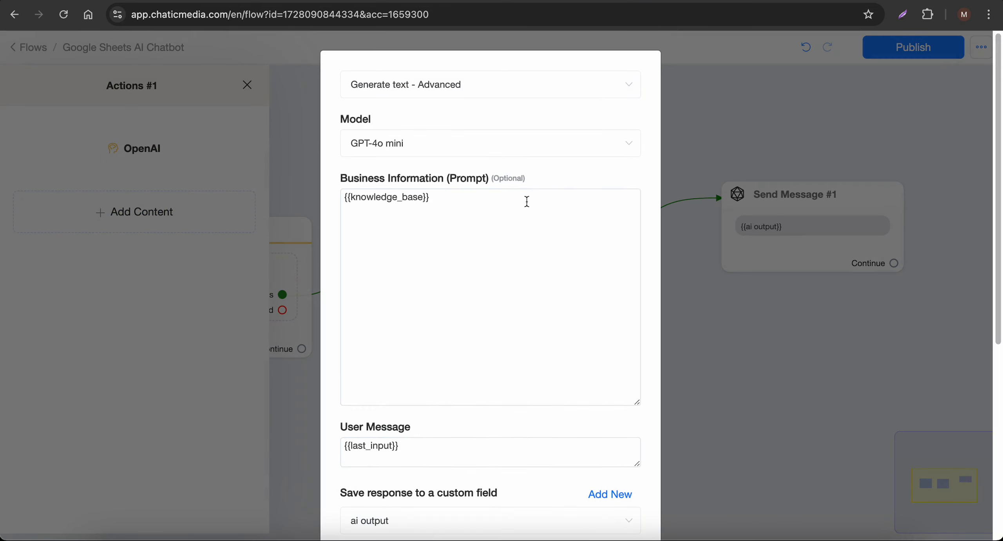
pyautogui.moveTo(526, 202); pyautogui.dragTo(236, 174)
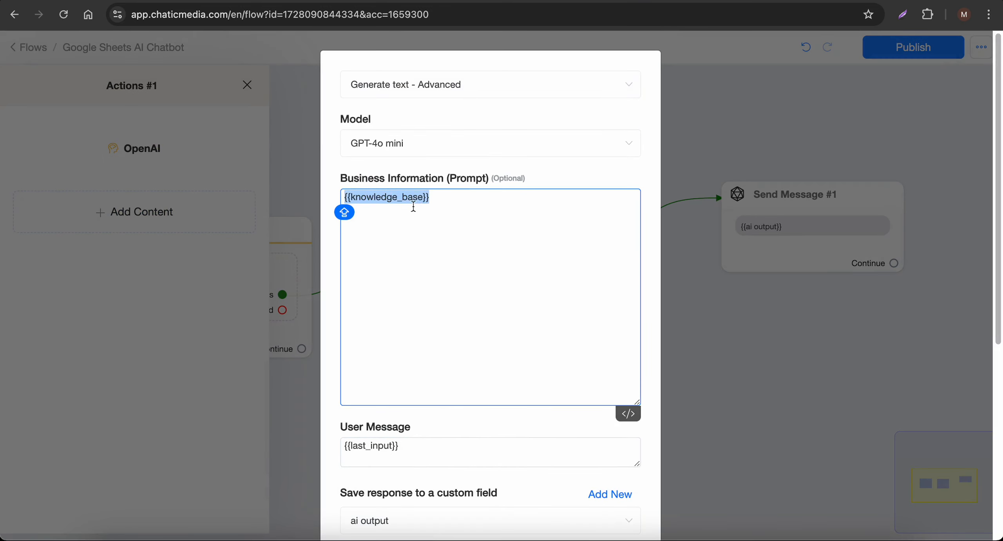
pyautogui.scroll(-3, 391, 478)
pyautogui.moveTo(433, 352); pyautogui.dragTo(264, 347)
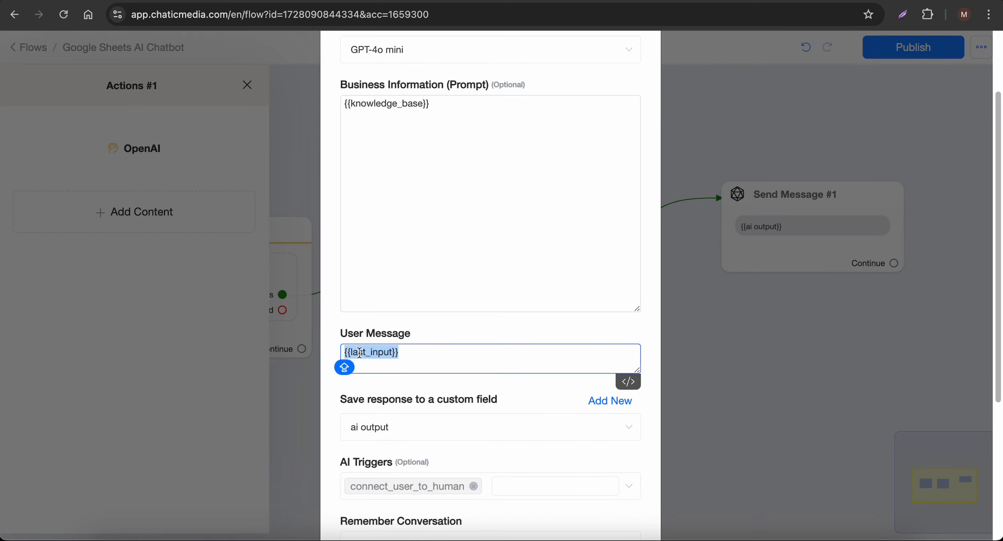
pyautogui.moveTo(355, 333); pyautogui.dragTo(414, 335)
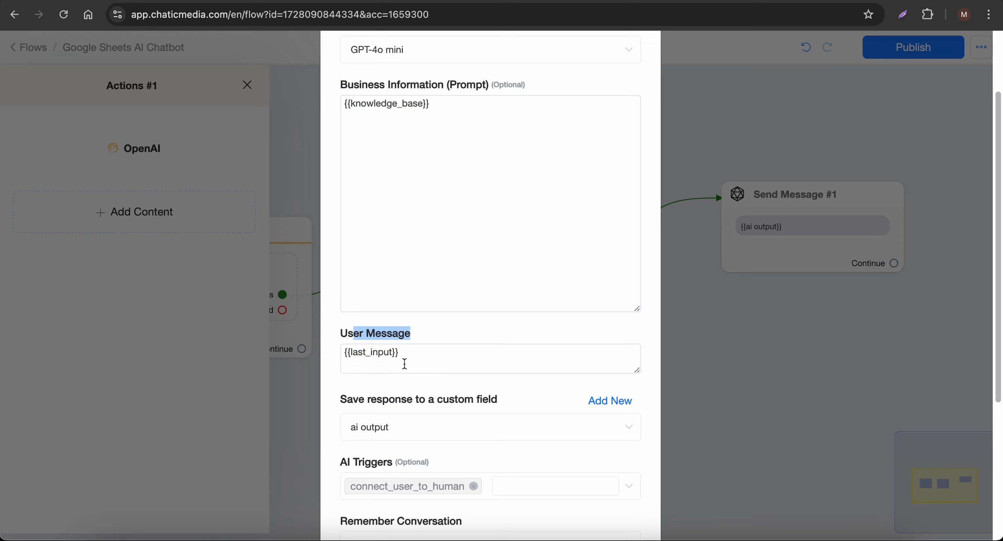
pyautogui.scroll(-3, 413, 364)
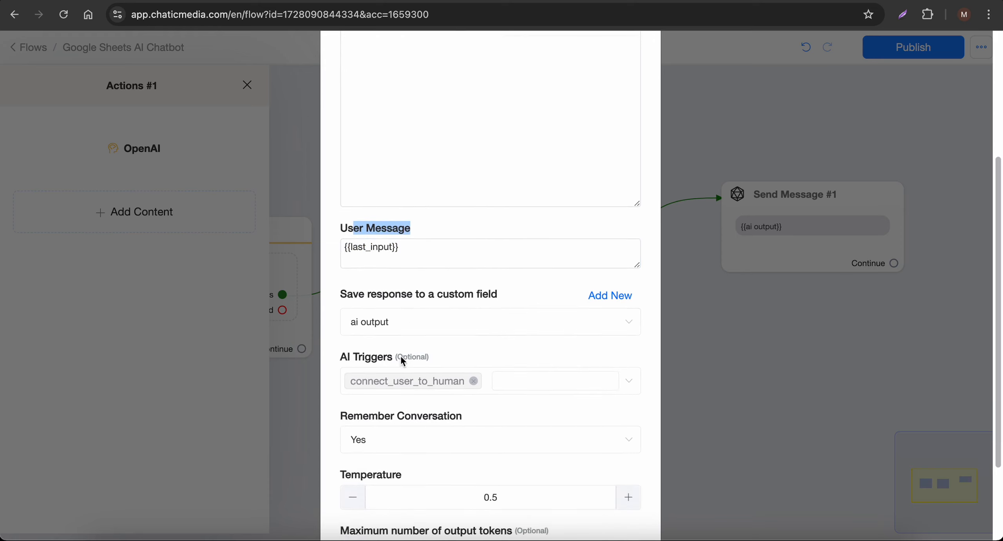
pyautogui.scroll(-3, 470, 471)
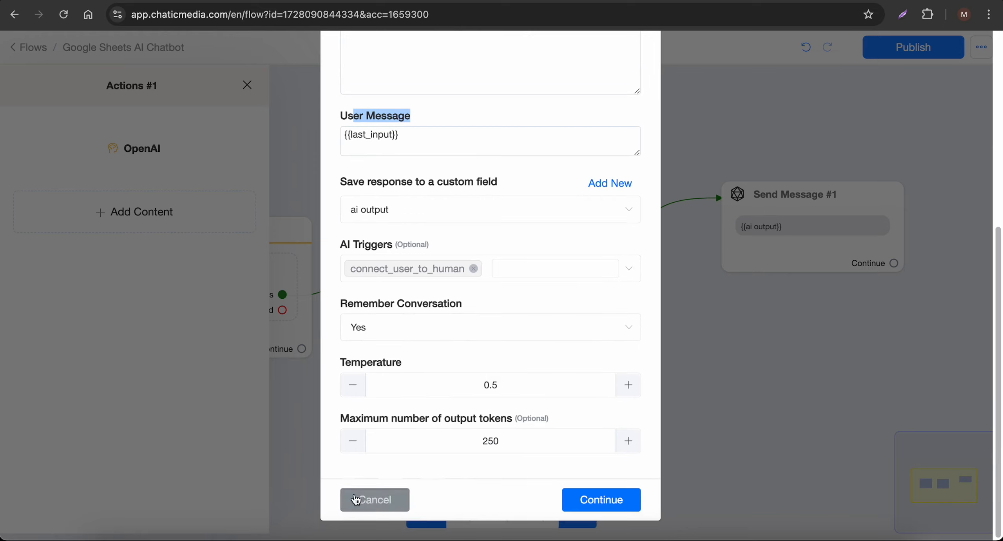
pyautogui.click(600, 498)
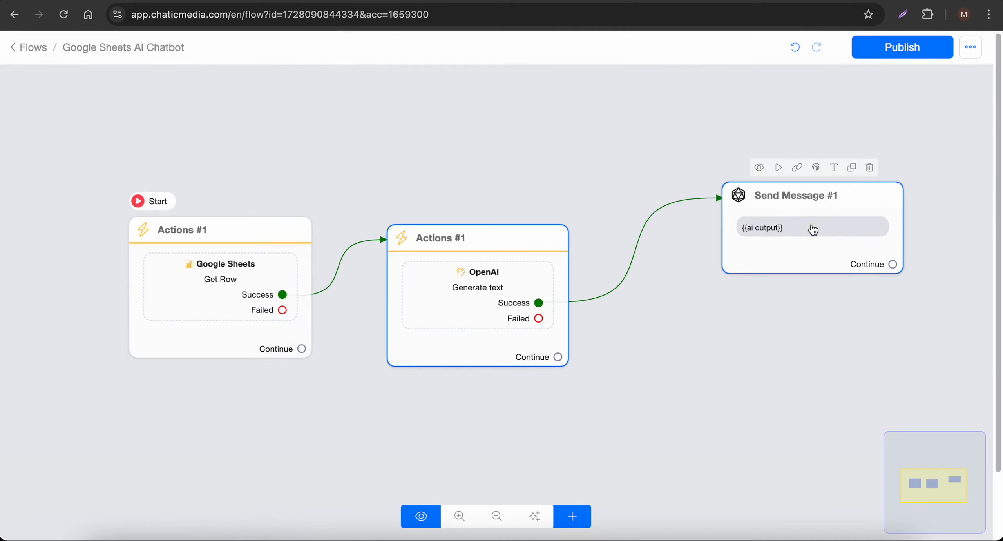
# Publish the flow and save Google Sheets AI Chatbot as the Default Reply under Settings > General
pyautogui.click(923, 57)
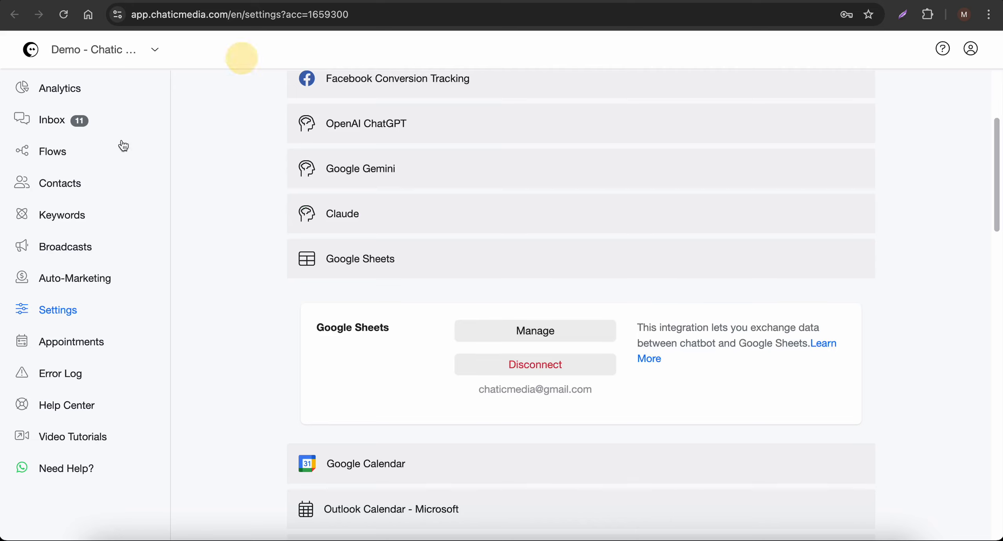
pyautogui.click(70, 309)
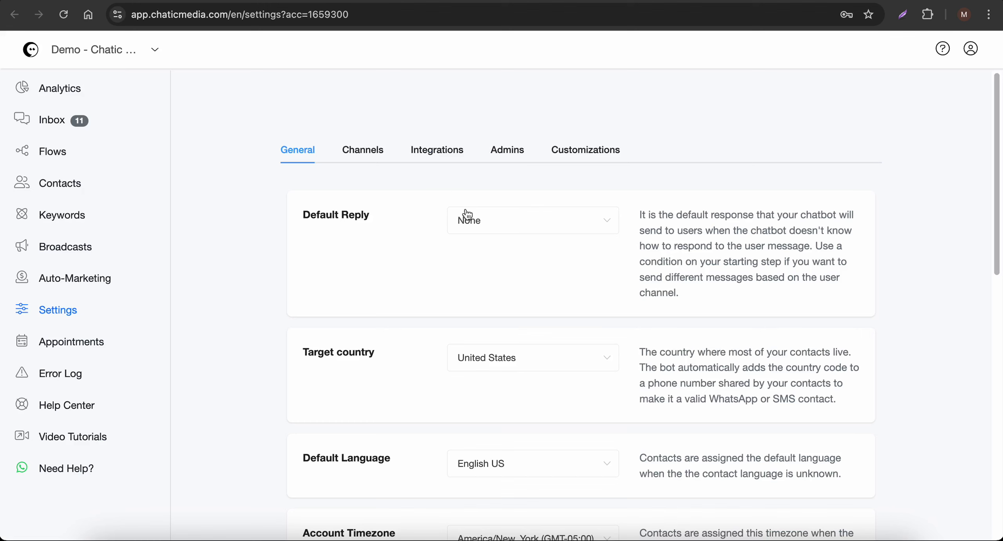
pyautogui.click(523, 233)
pyautogui.click(496, 286)
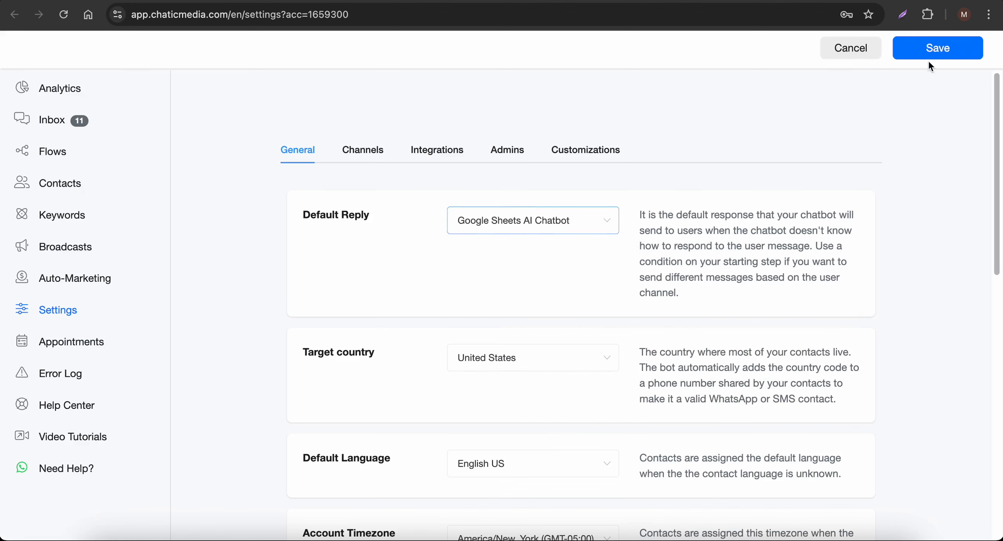
pyautogui.click(937, 51)
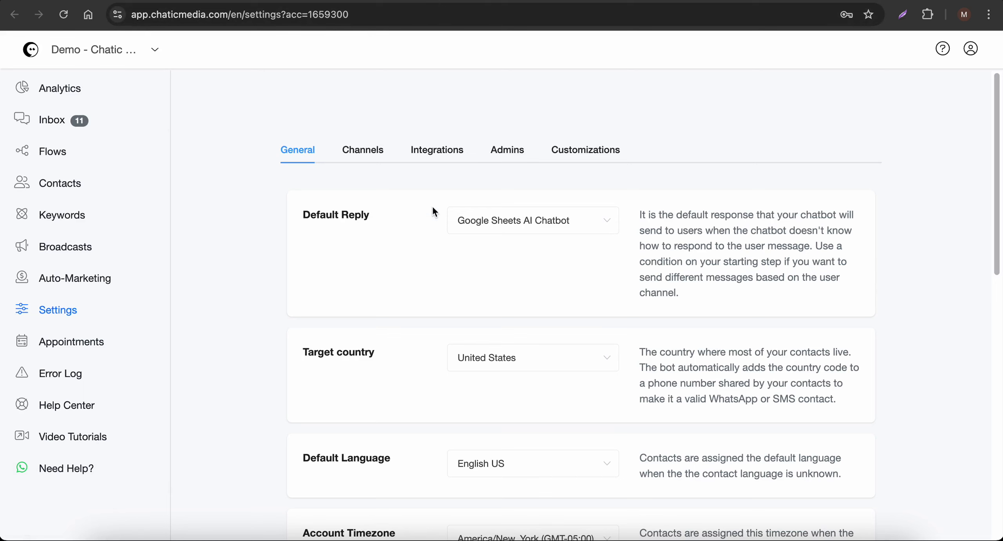
pyautogui.click(422, 2)
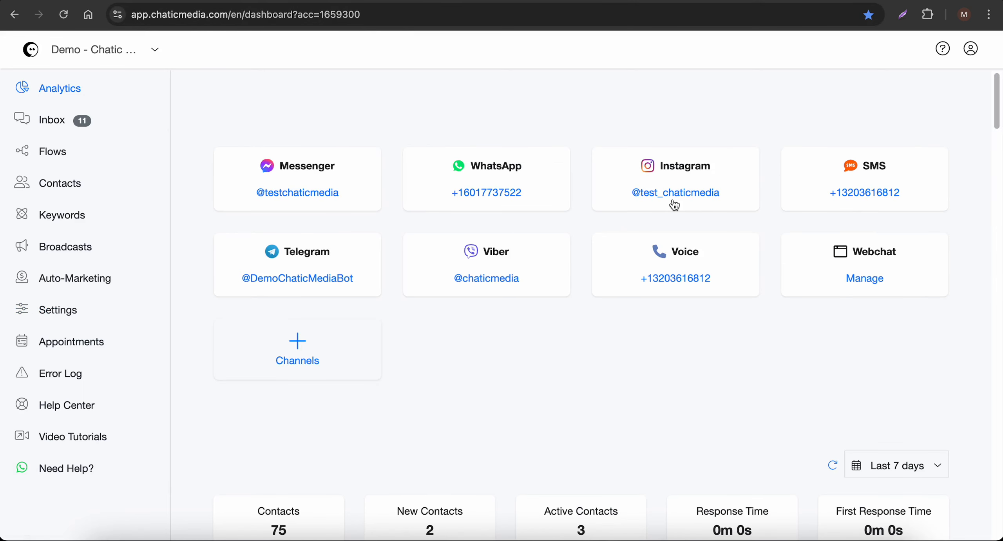
# Delete the Instagram test contact and the WhatsApp contact from the inbox
pyautogui.click(41, 122)
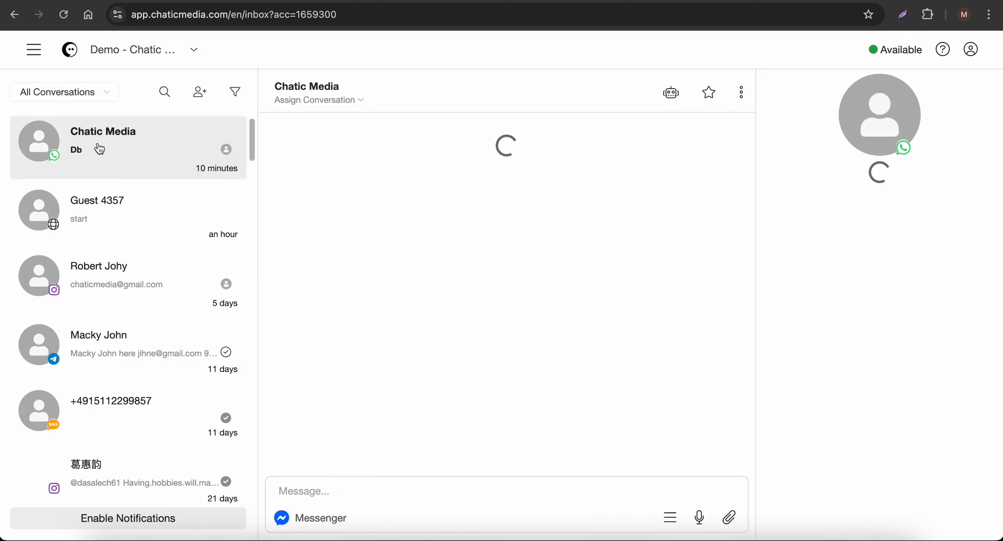
pyautogui.click(140, 298)
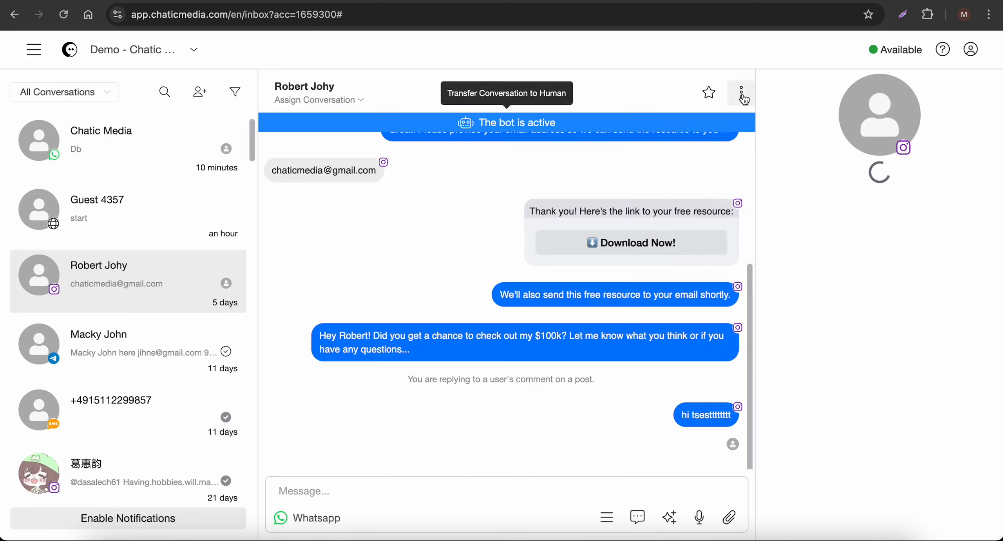
pyautogui.click(741, 92)
pyautogui.click(734, 240)
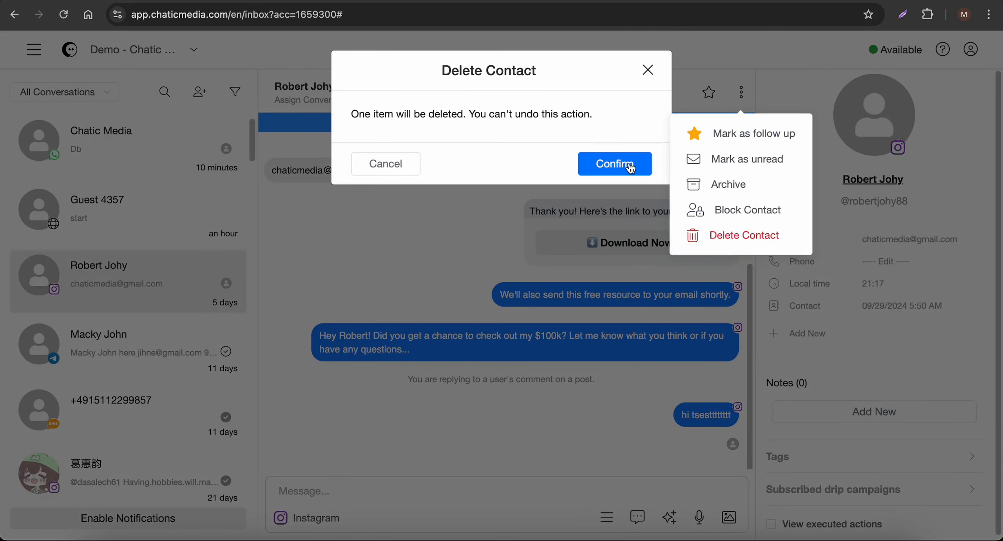
pyautogui.click(631, 167)
pyautogui.click(150, 151)
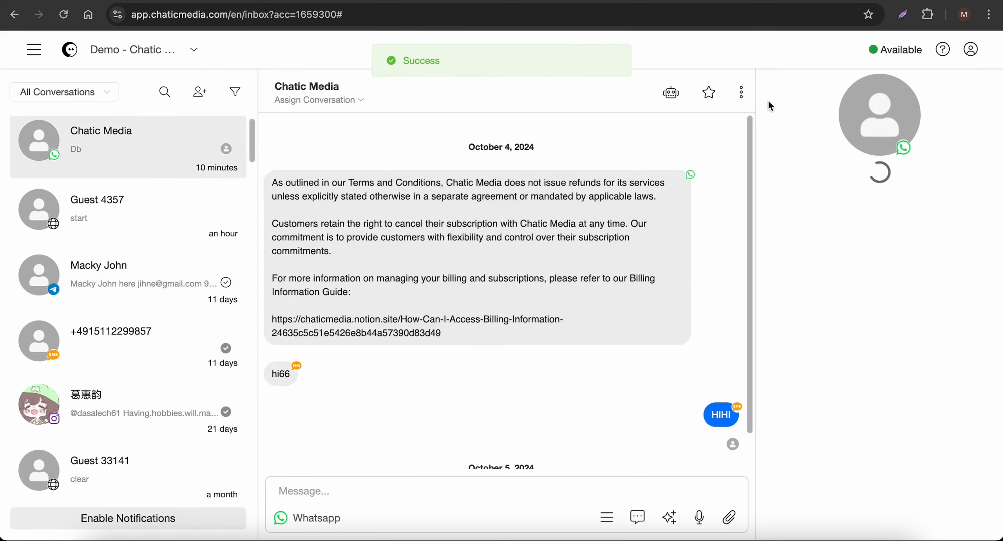
pyautogui.click(741, 92)
pyautogui.click(721, 261)
pyautogui.click(588, 164)
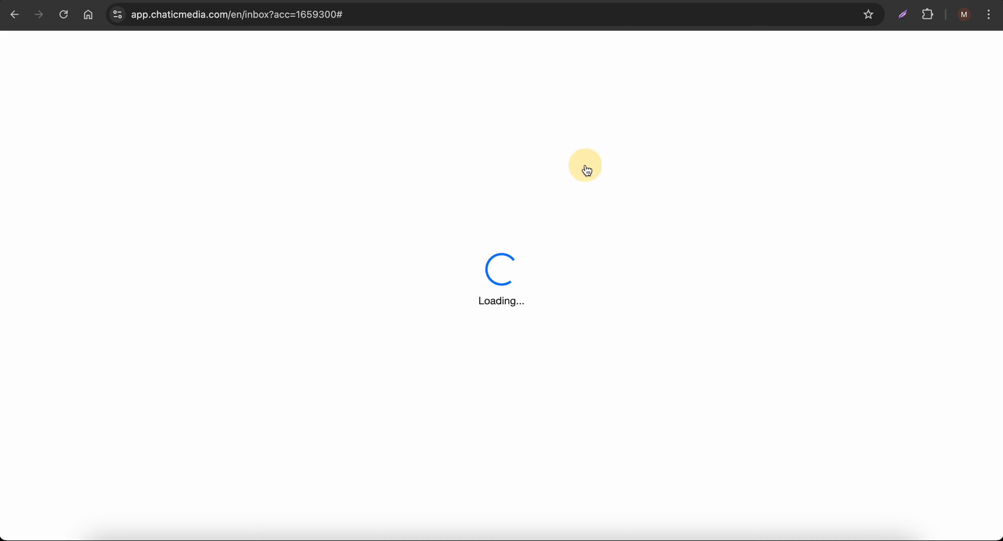
# Go back through the Analytics dashboard to the conversations inbox
pyautogui.click(33, 49)
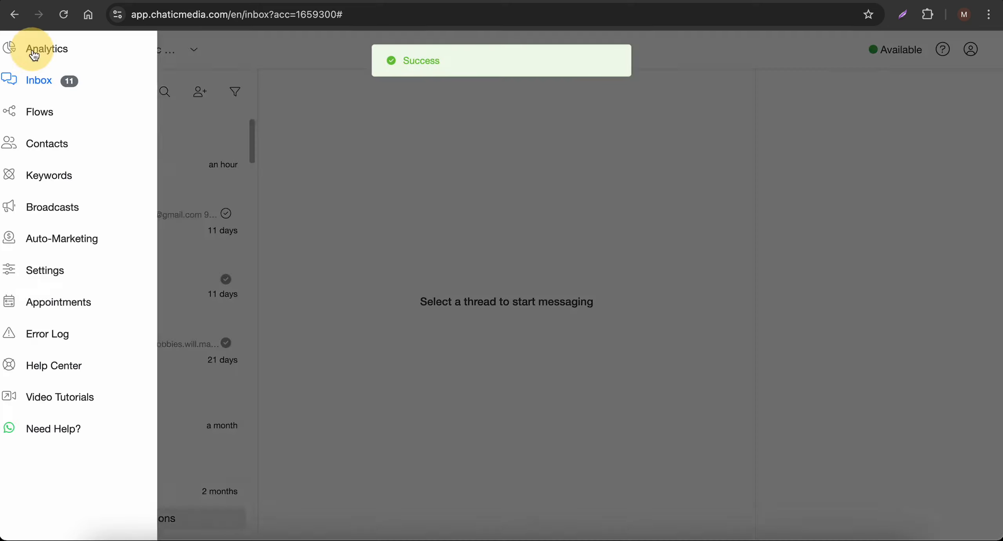
pyautogui.click(66, 59)
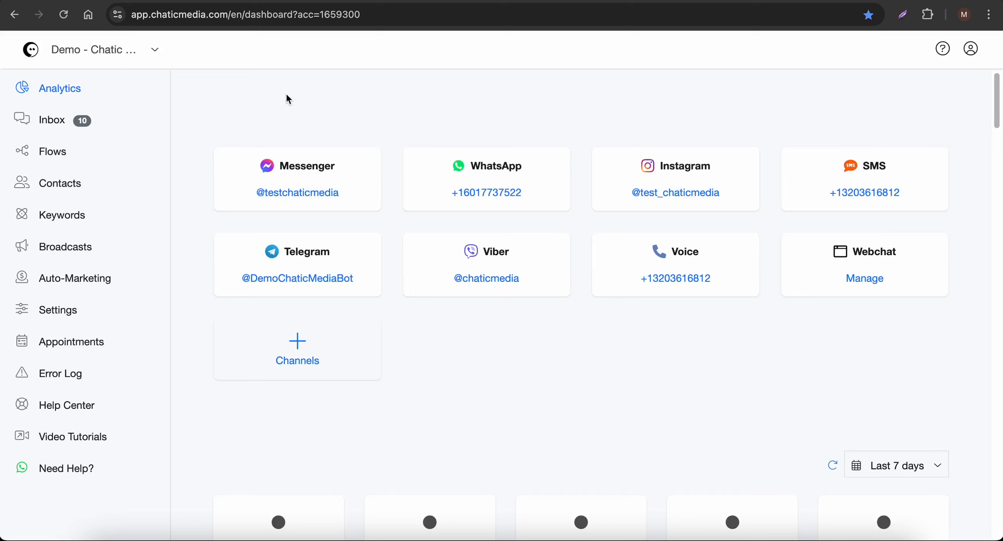
pyautogui.click(43, 124)
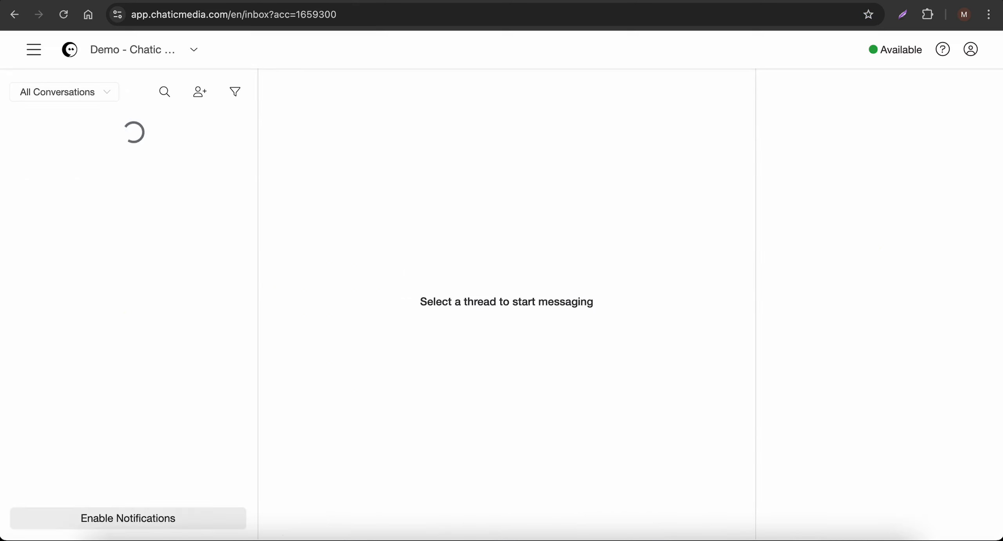
pyautogui.click(522, 0)
# Bring up the Reflector phone mirror beside the Google Sheets knowledge base for the Instagram test
pyautogui.click(53, 94)
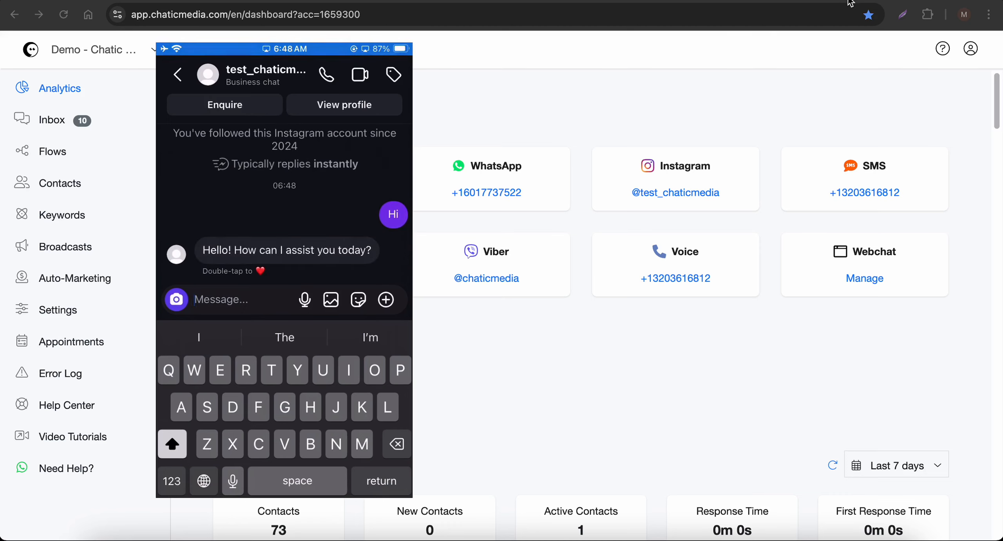
pyautogui.click(849, 0)
pyautogui.click(665, 539)
pyautogui.moveTo(280, 297); pyautogui.dragTo(526, 299)
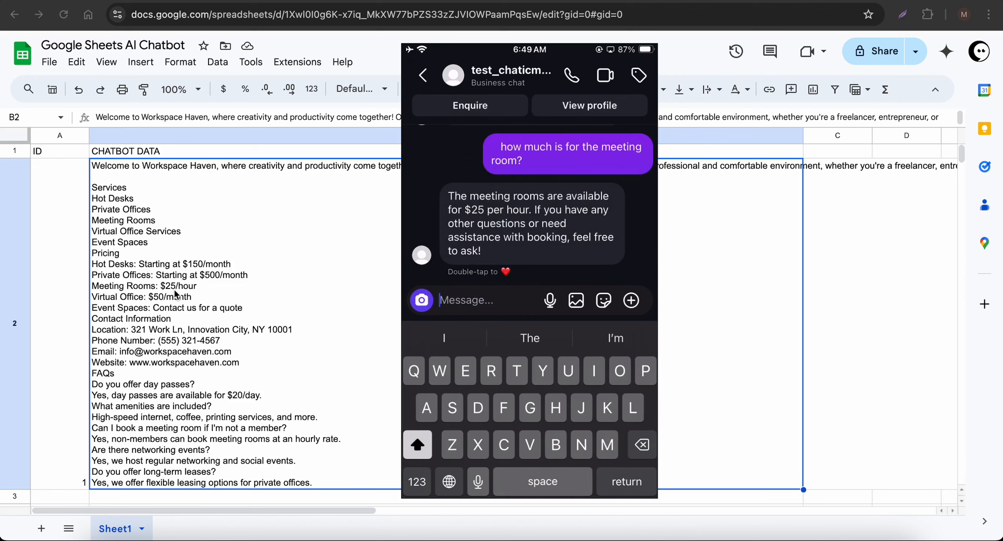
# Edit cell B2 so the Meeting Rooms price reads $55/hour instead of $25/hour
pyautogui.doubleClick(176, 290)
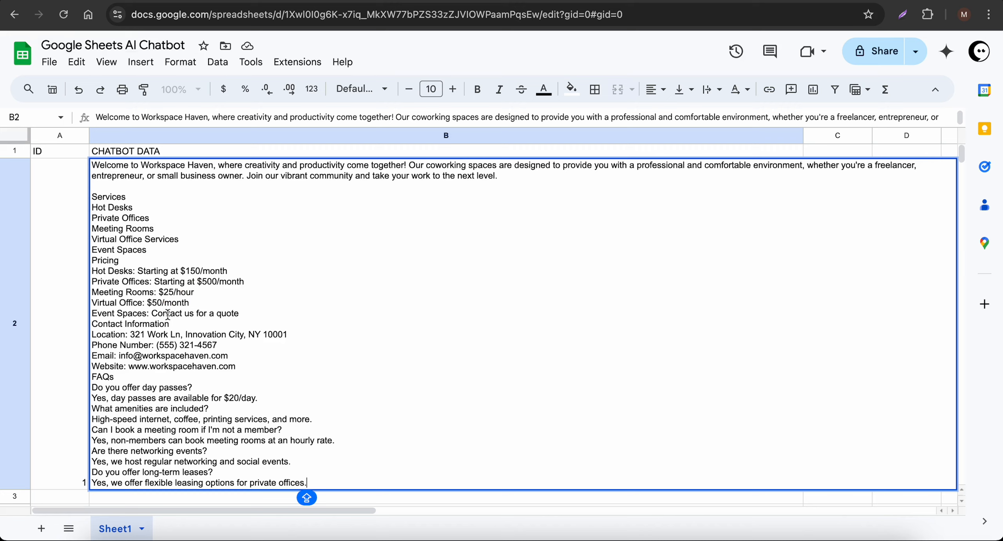
pyautogui.doubleClick(169, 291)
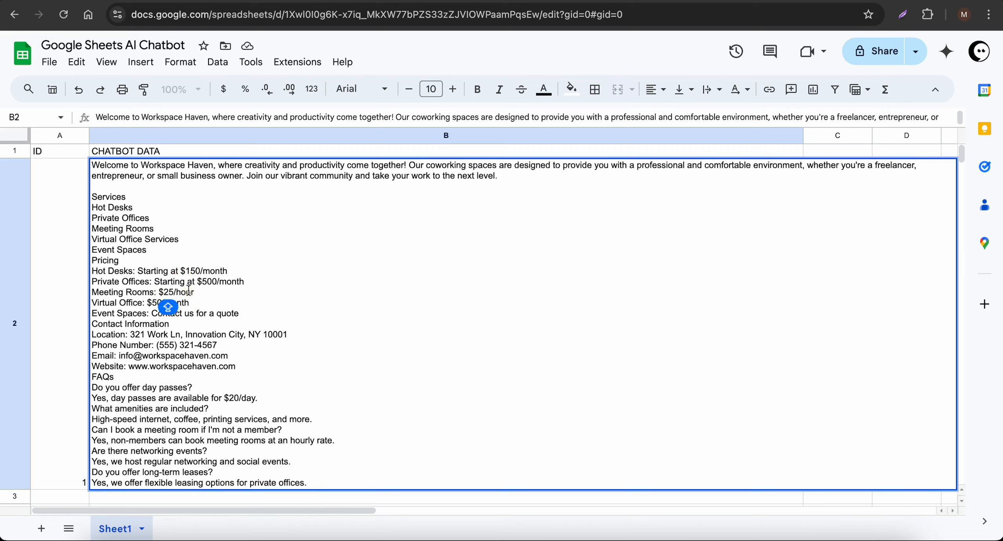
pyautogui.press('BackSpace')
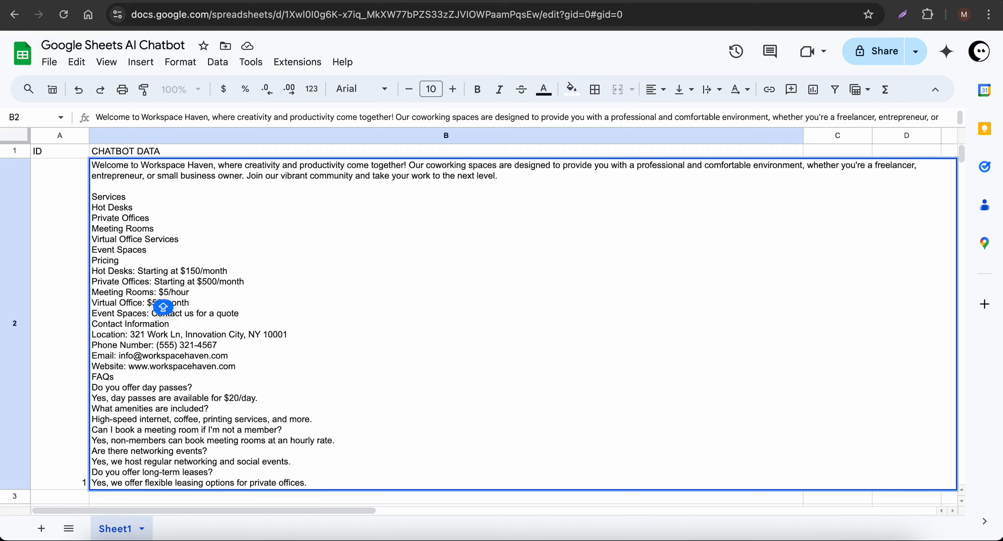
pyautogui.press('Right')
pyautogui.write('5')
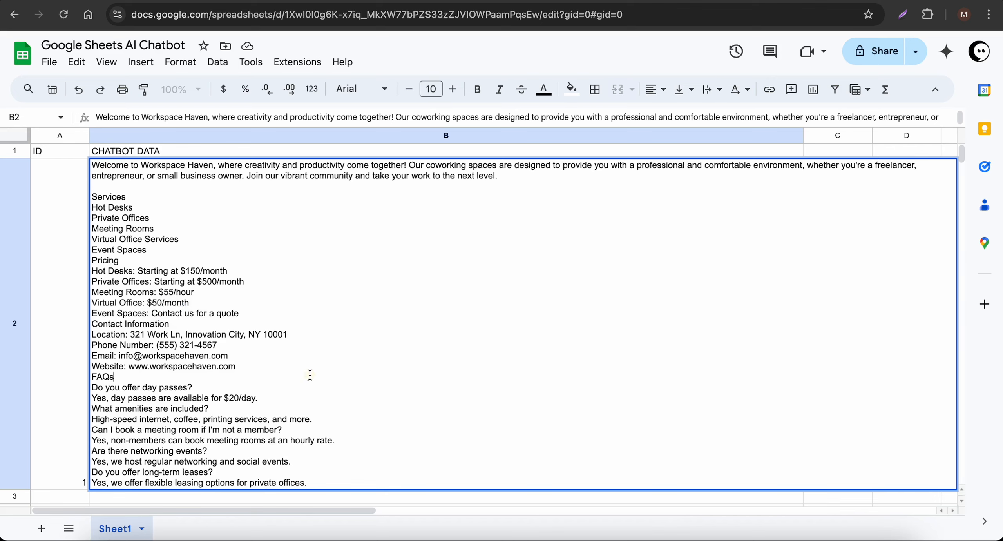
pyautogui.click(60, 310)
pyautogui.click(251, 303)
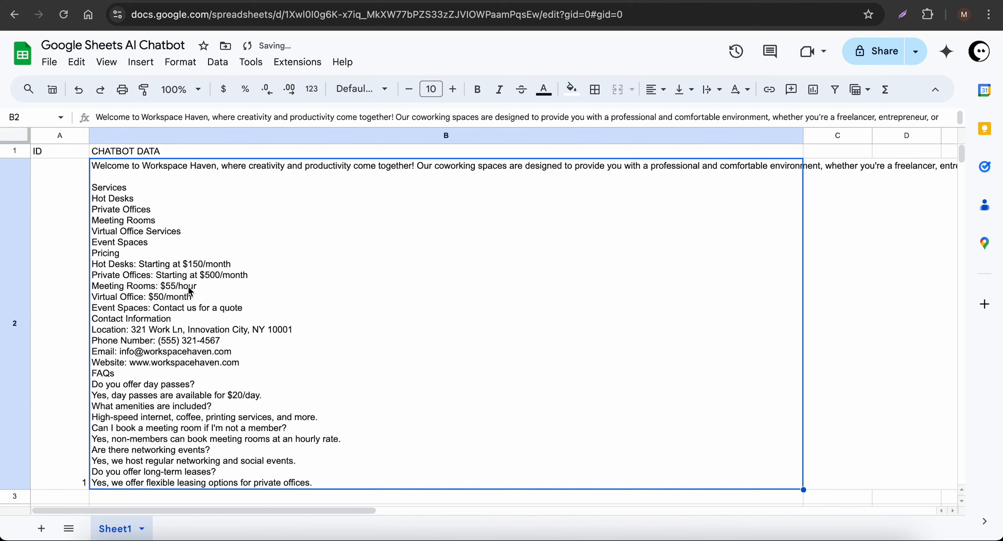
# Ask the WhatsApp Demo chat about day passes ($20/day reply) and new-customer discounts
pyautogui.press('super+Tab')
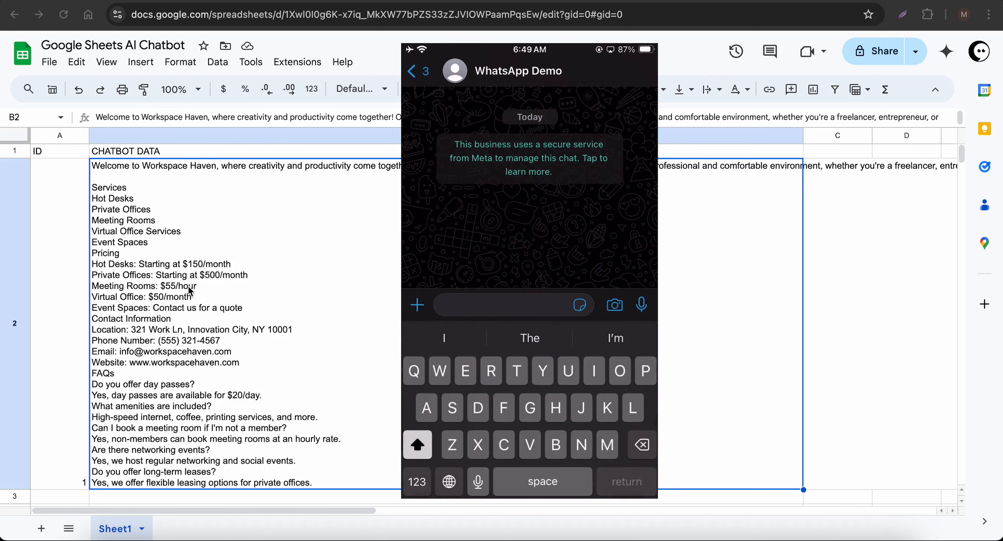
pyautogui.scroll(-2, 209, 380)
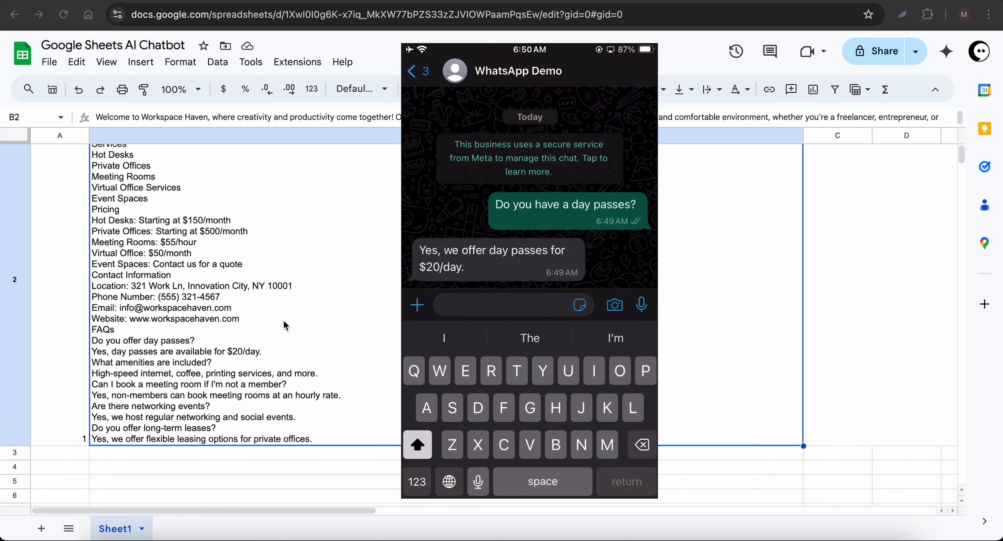
pyautogui.click(259, 325)
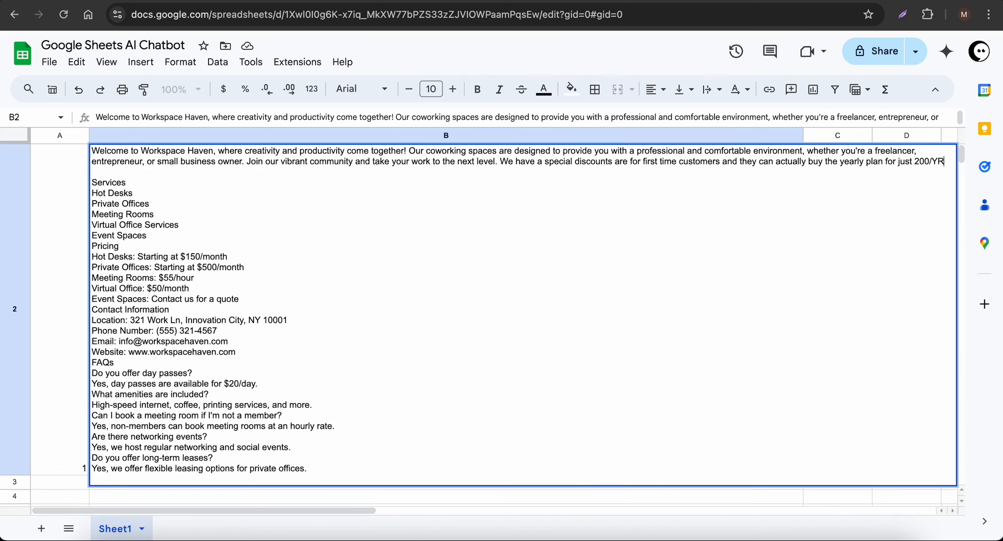
pyautogui.press('Delete')
pyautogui.click(613, 165)
pyautogui.press('BackSpace')
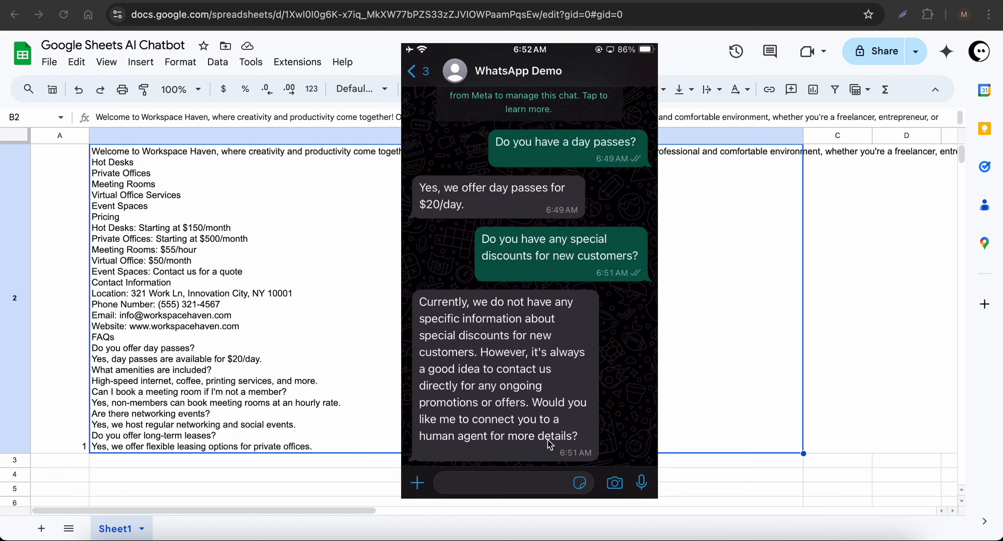
pyautogui.click(251, 347)
# Insert 'Note: Special Discounts For New Customers' after B2's welcome paragraph, offering the $200/YR yearly plan
pyautogui.scroll(-3, 250, 345)
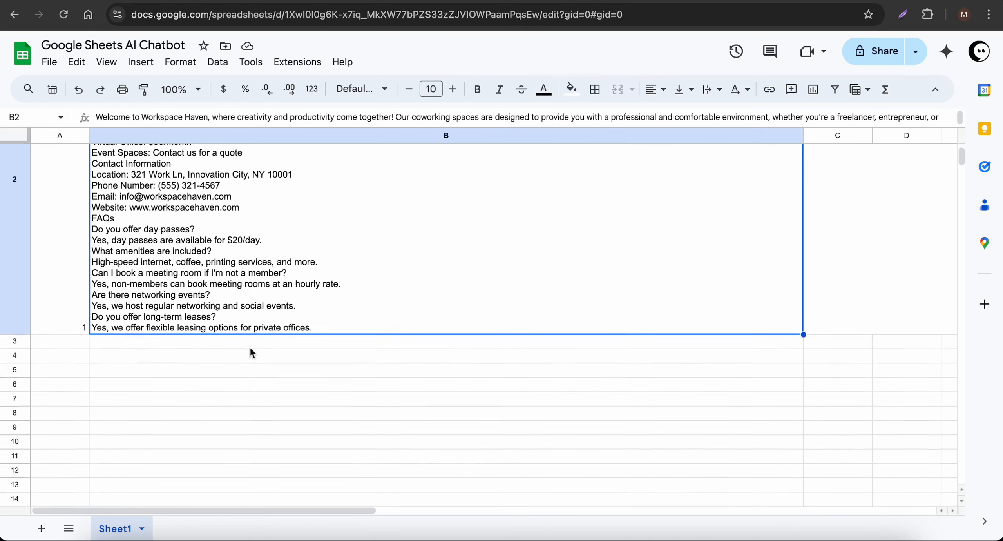
pyautogui.scroll(5, 249, 346)
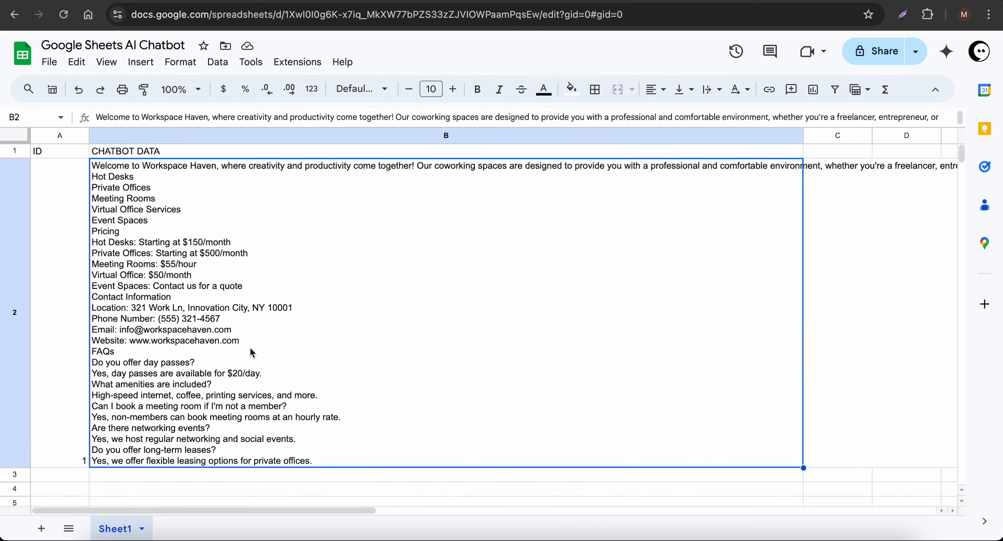
pyautogui.tripleClick(537, 231)
pyautogui.click(522, 180)
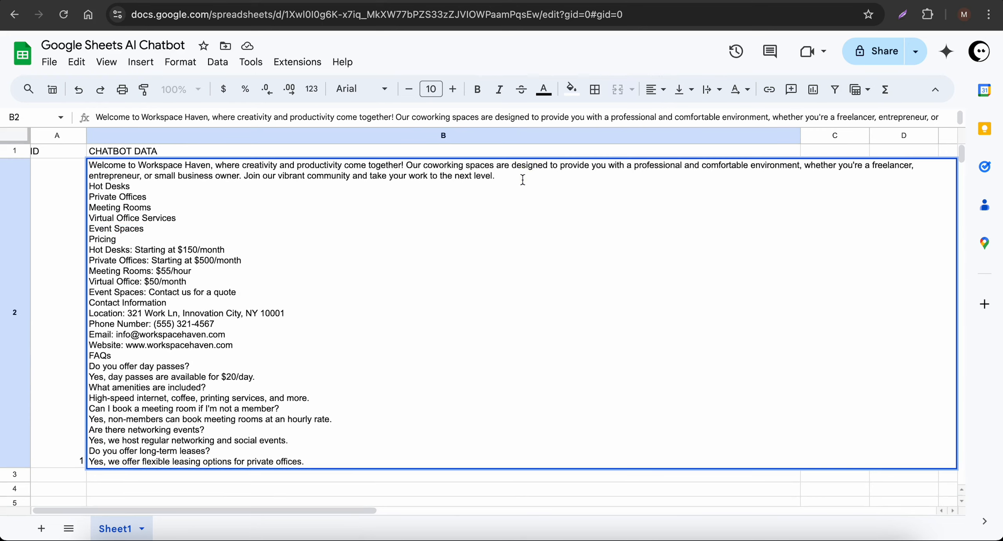
pyautogui.doubleClick(521, 151)
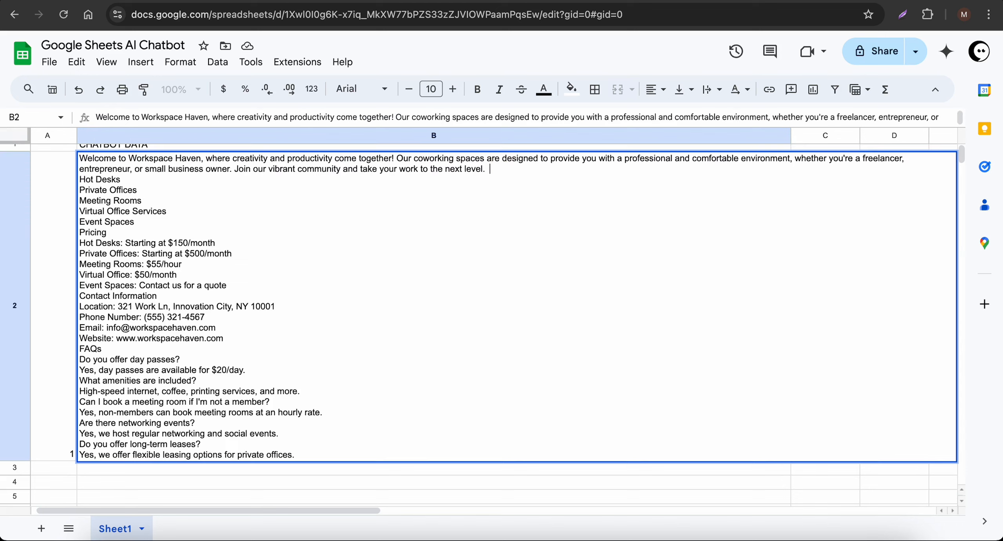
pyautogui.write('Sp')
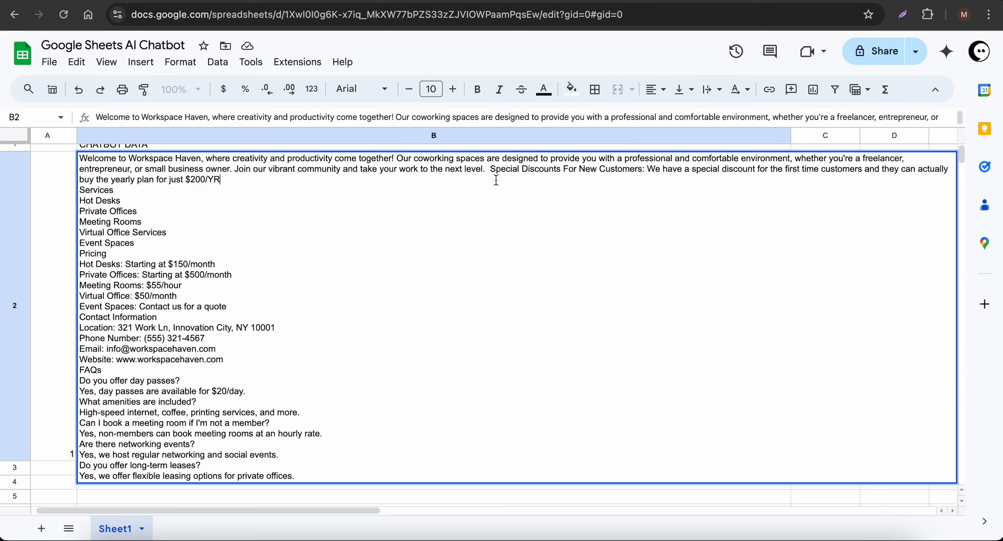
pyautogui.moveTo(492, 172); pyautogui.dragTo(514, 173)
pyautogui.press('Left')
pyautogui.click(50, 282)
pyautogui.scroll(1, 283, 265)
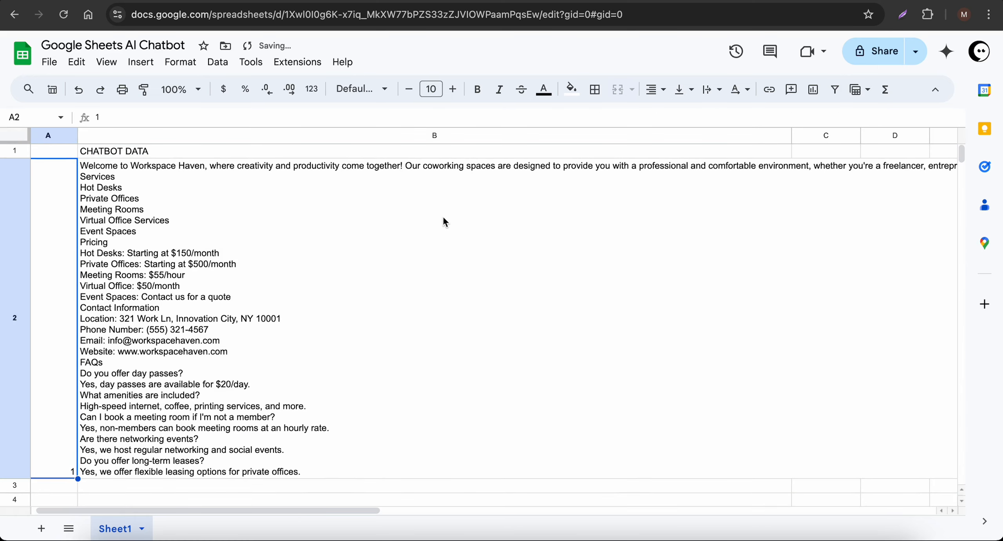
pyautogui.click(453, 227)
pyautogui.doubleClick(452, 228)
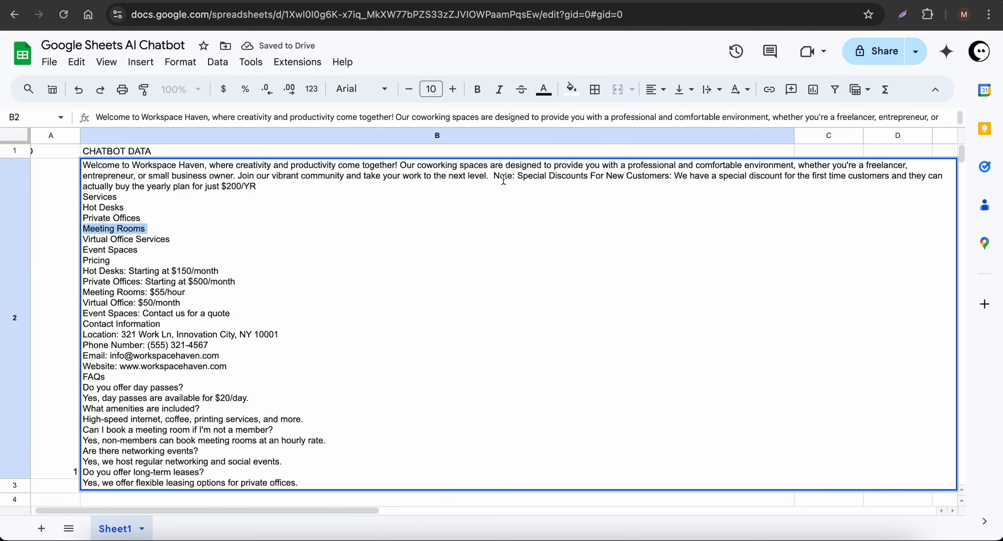
# Review the $200/YR discount note in B2, then bring up the 'Google Sheets AI Chatbot' Canva slide
pyautogui.click(58, 271)
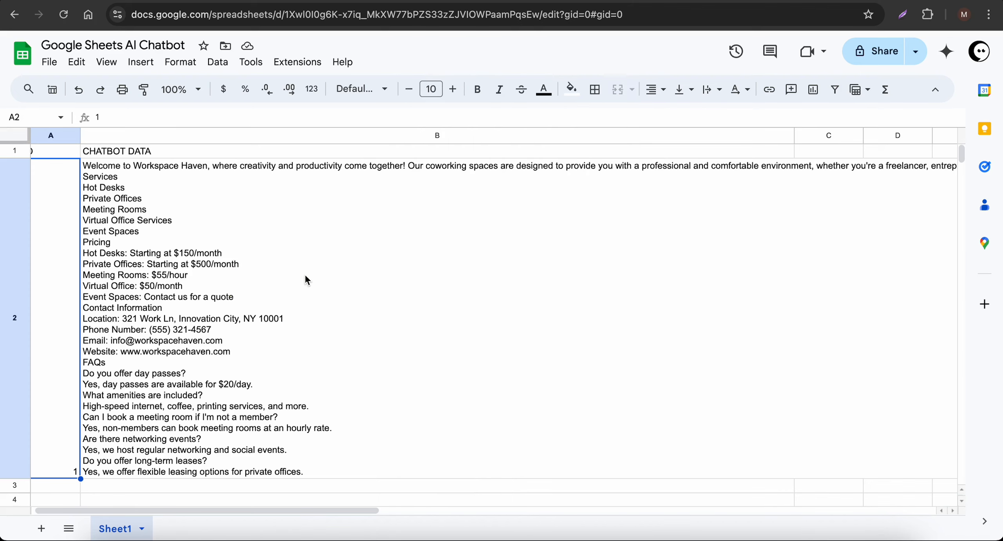
pyautogui.click(305, 277)
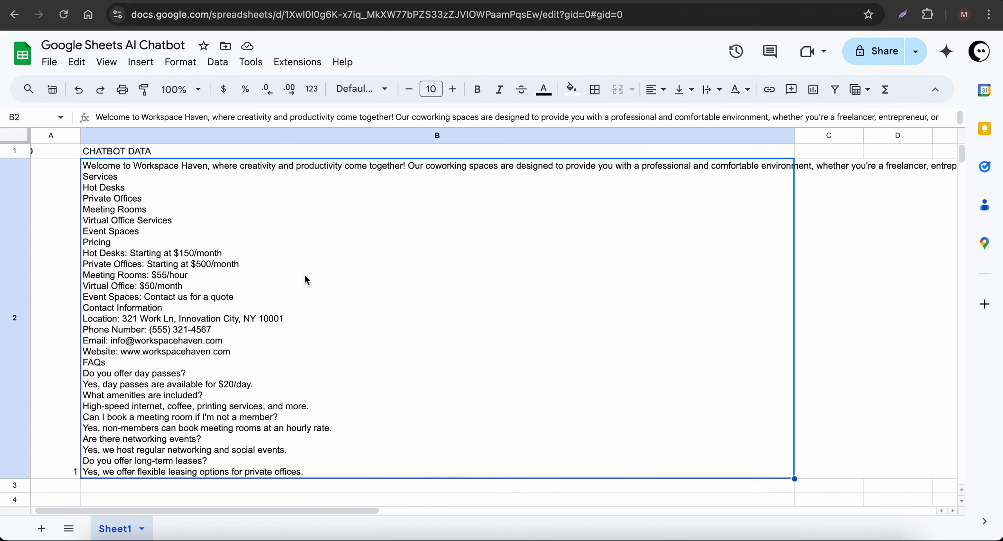
pyautogui.doubleClick(337, 262)
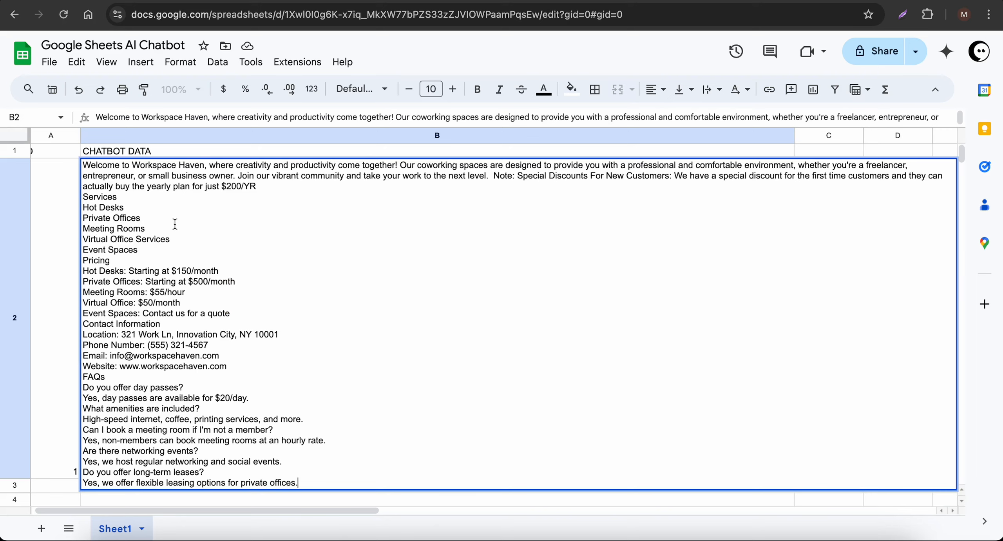
pyautogui.click(300, 190)
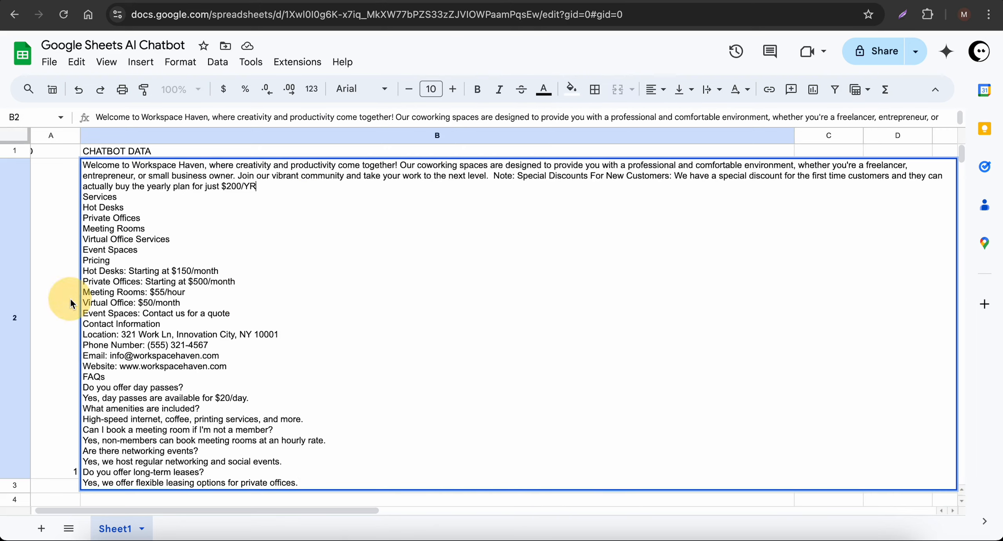
pyautogui.click(64, 302)
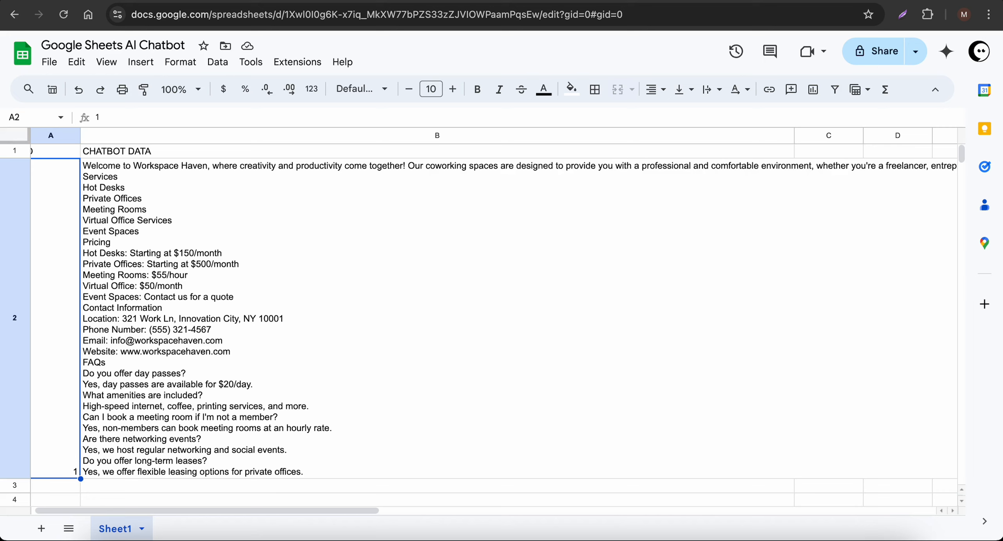
pyautogui.click(192, 2)
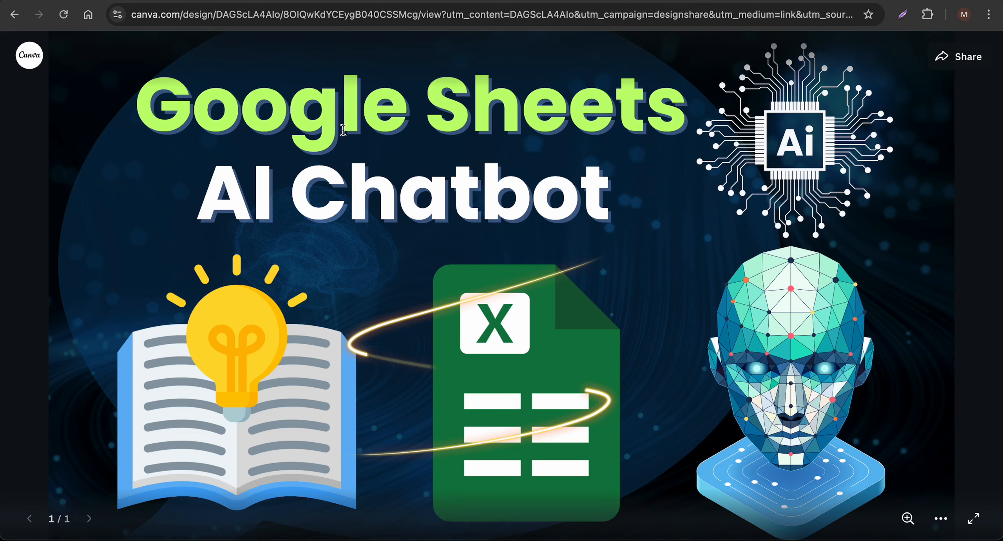